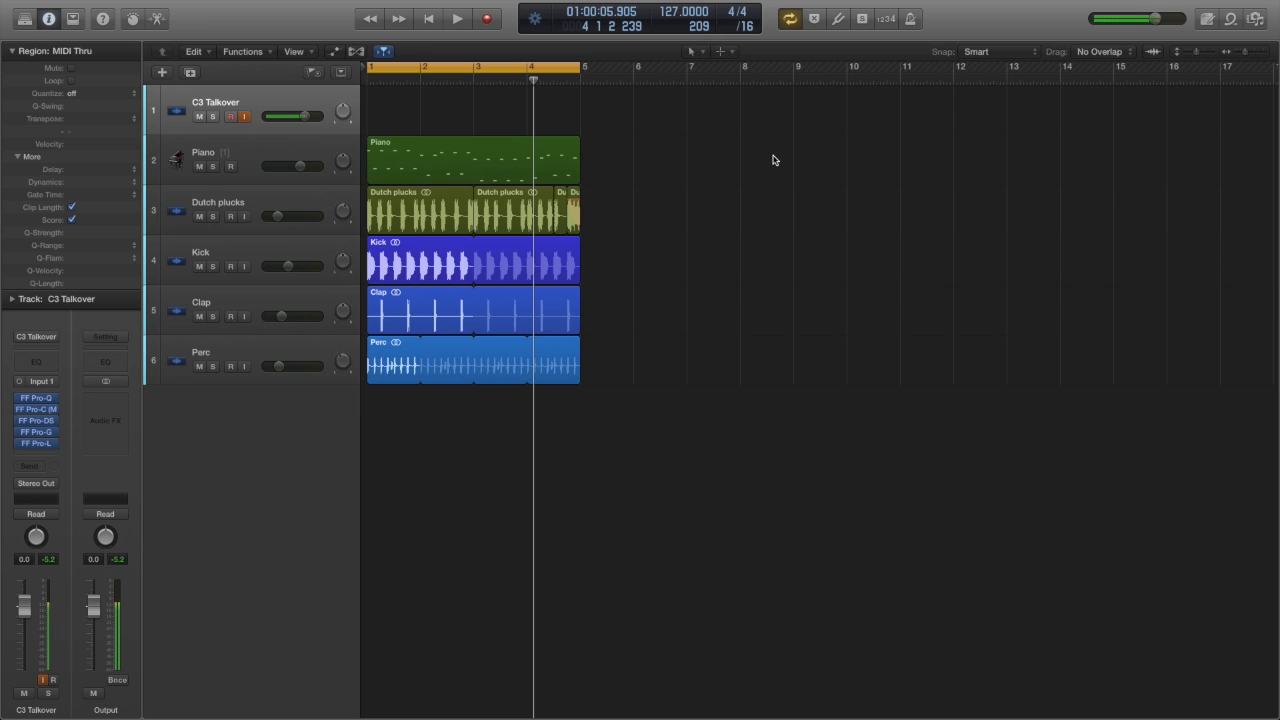
mouse_move(1258, 228)
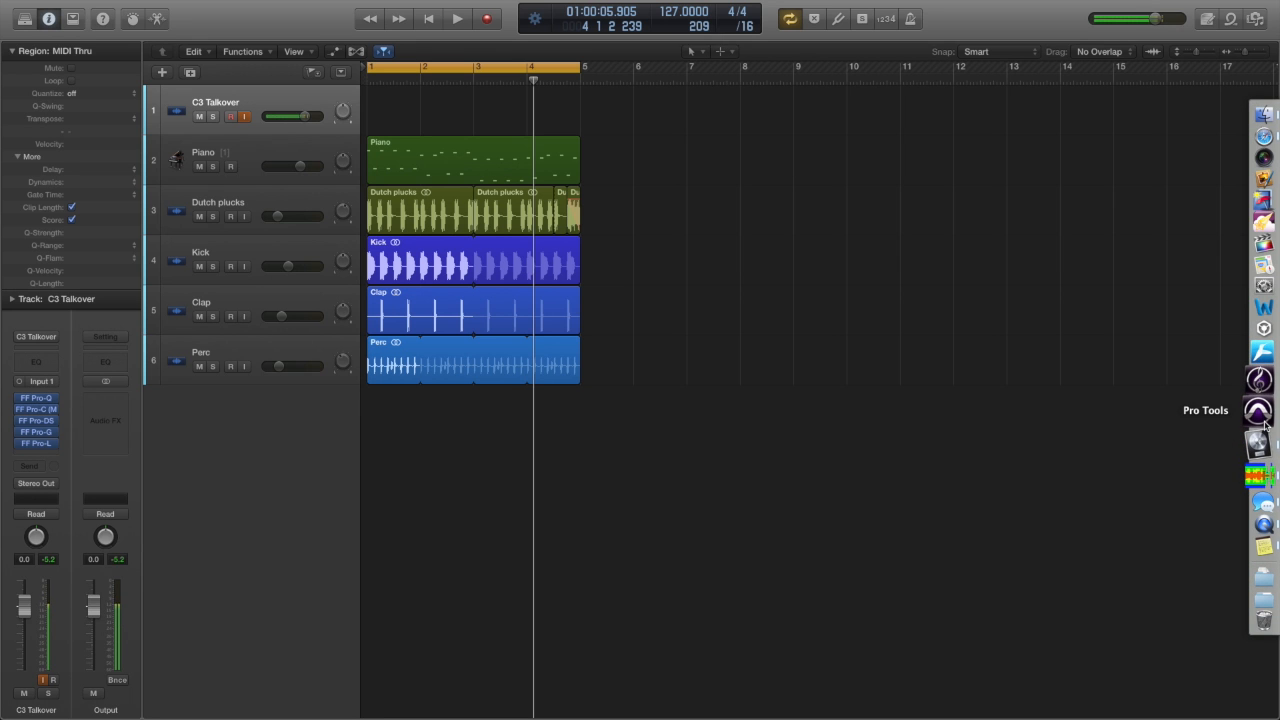
click(162, 72)
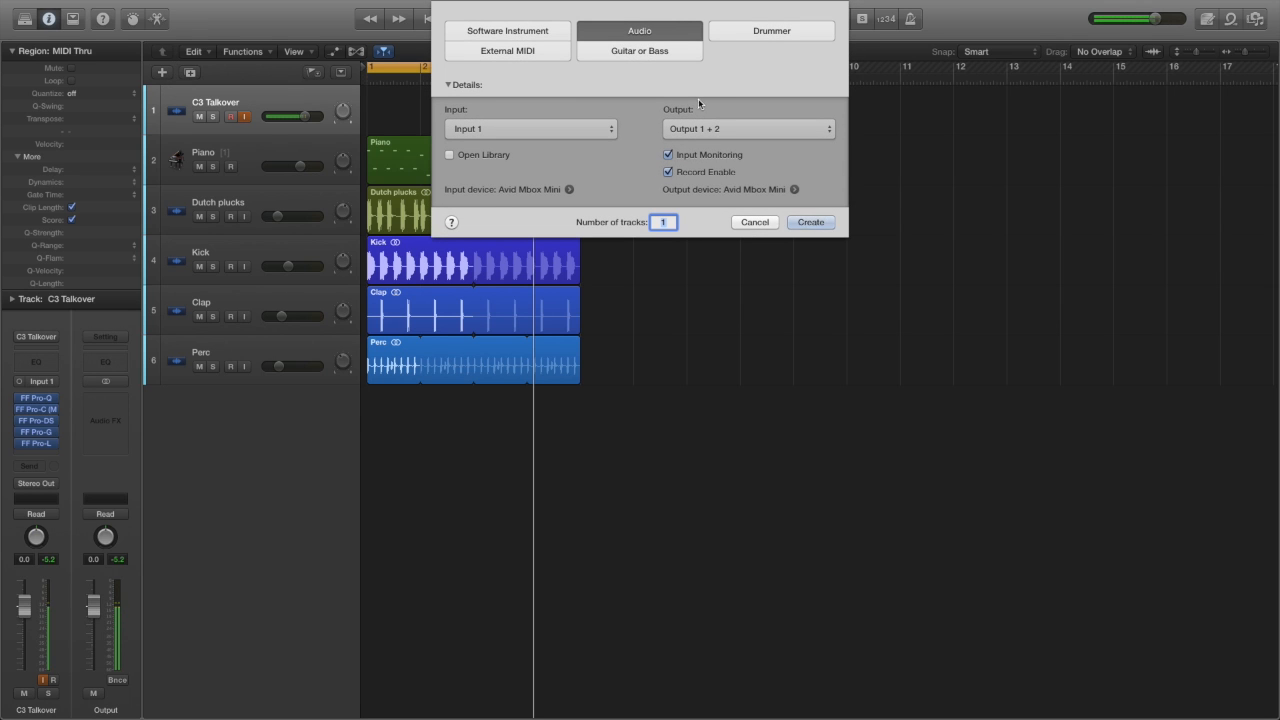
click(762, 222)
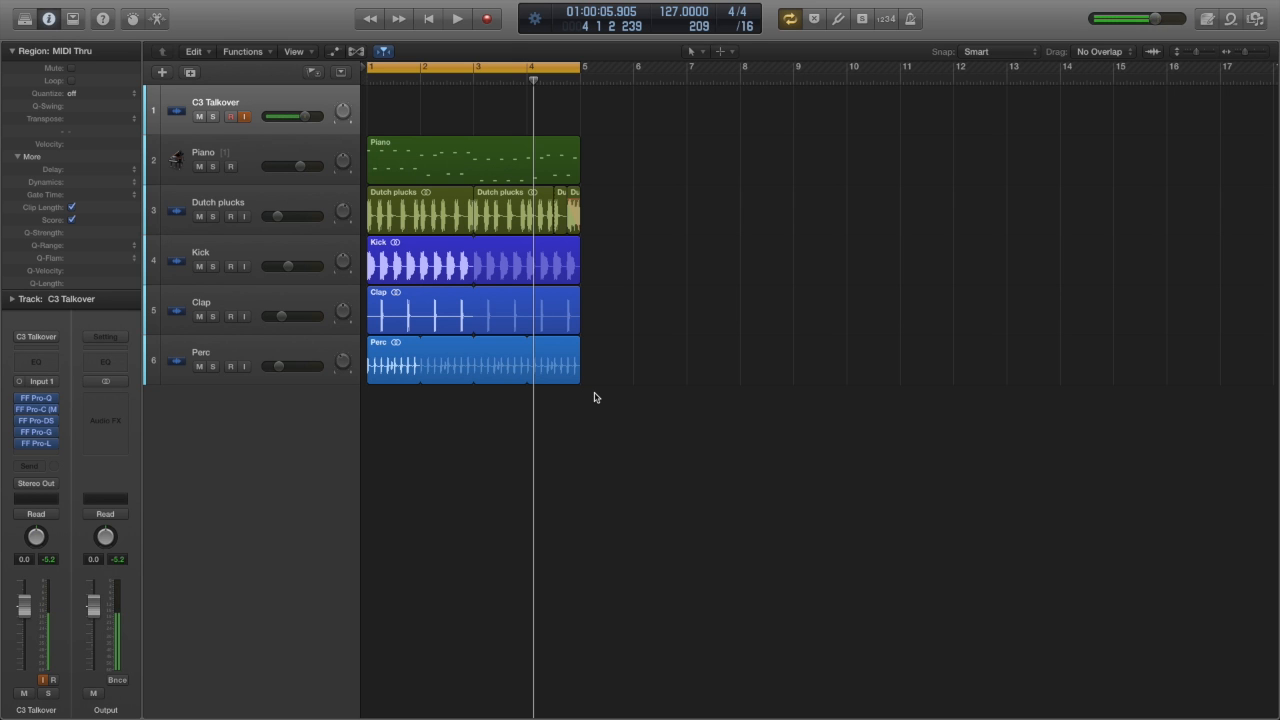
Step: Show the mixer below the tracks, reduce the track heights and zoom in horizontally on the four-bar loop
key(x)
click(659, 368)
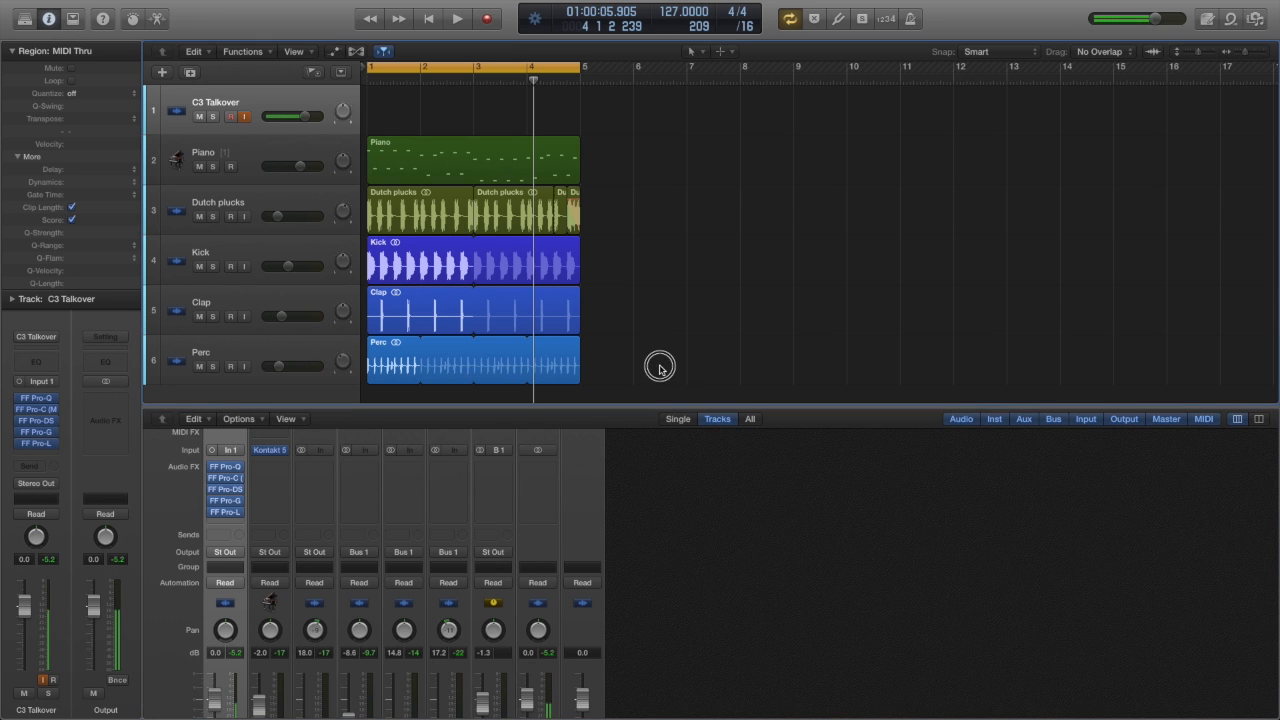
key(super+Up)
key(super+Up)
key(super+Up)
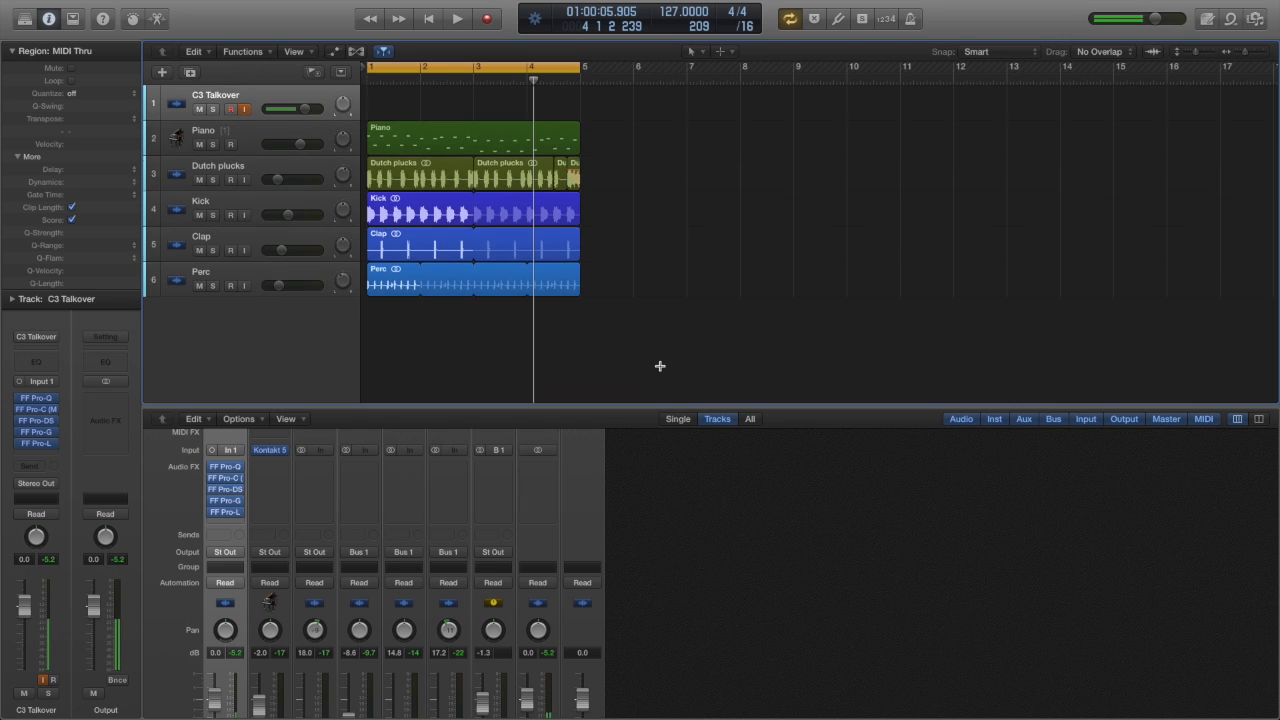
key(super+Right)
key(super+Right)
key(super+Right)
key(super+Right)
key(super+Right)
key(super+Left)
key(super+Left)
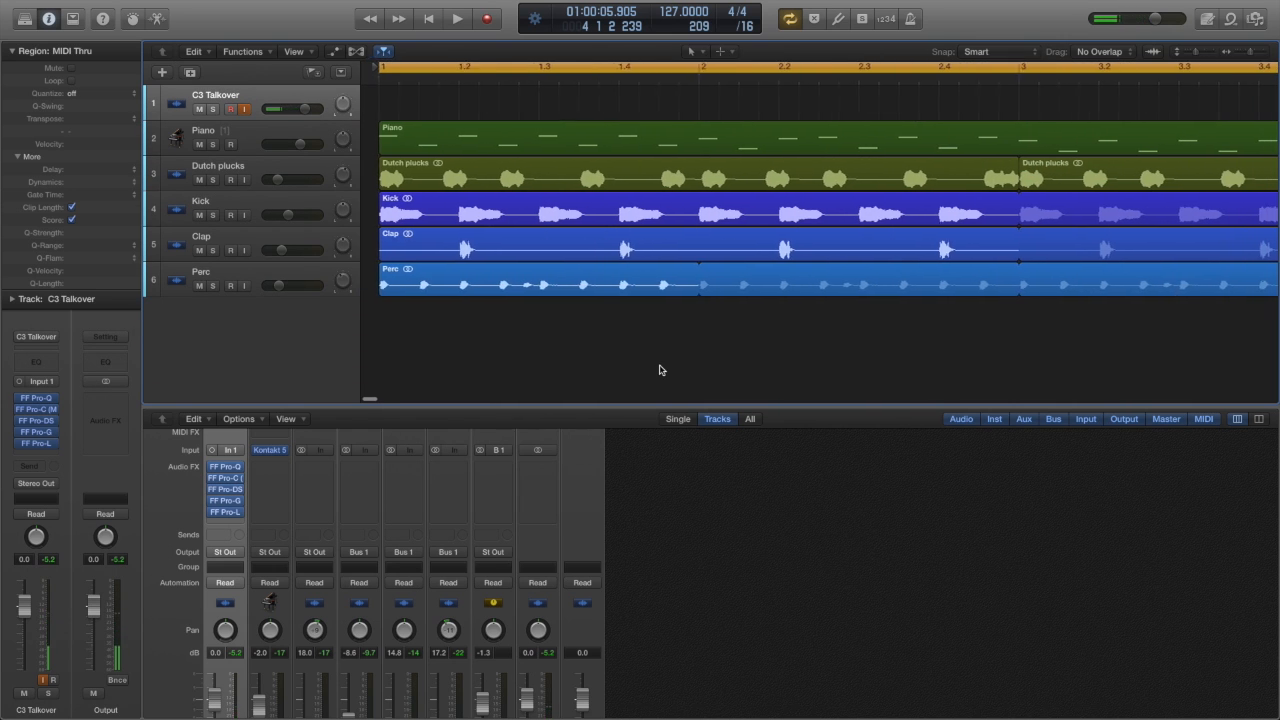
key(super+Left)
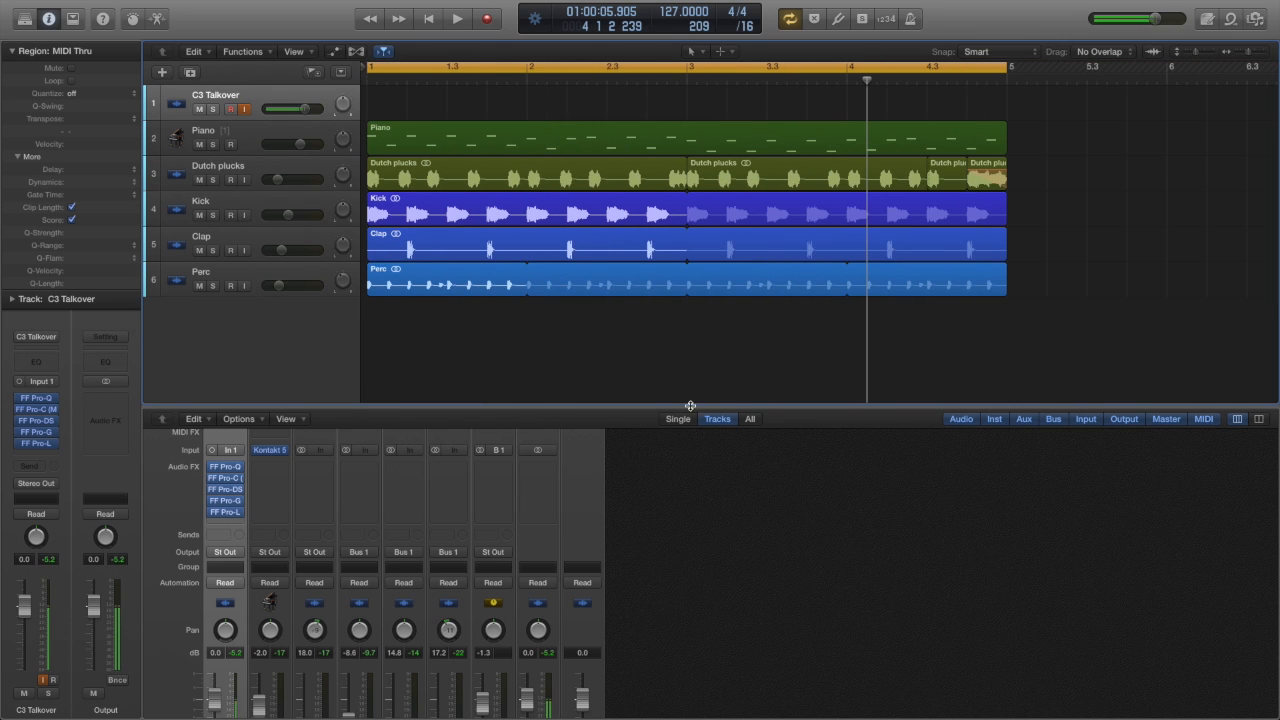
Step: Enlarge the mixer area so the channel strips show from the inputs down to the faders and track names
click(699, 372)
drag(699, 372, 709, 300)
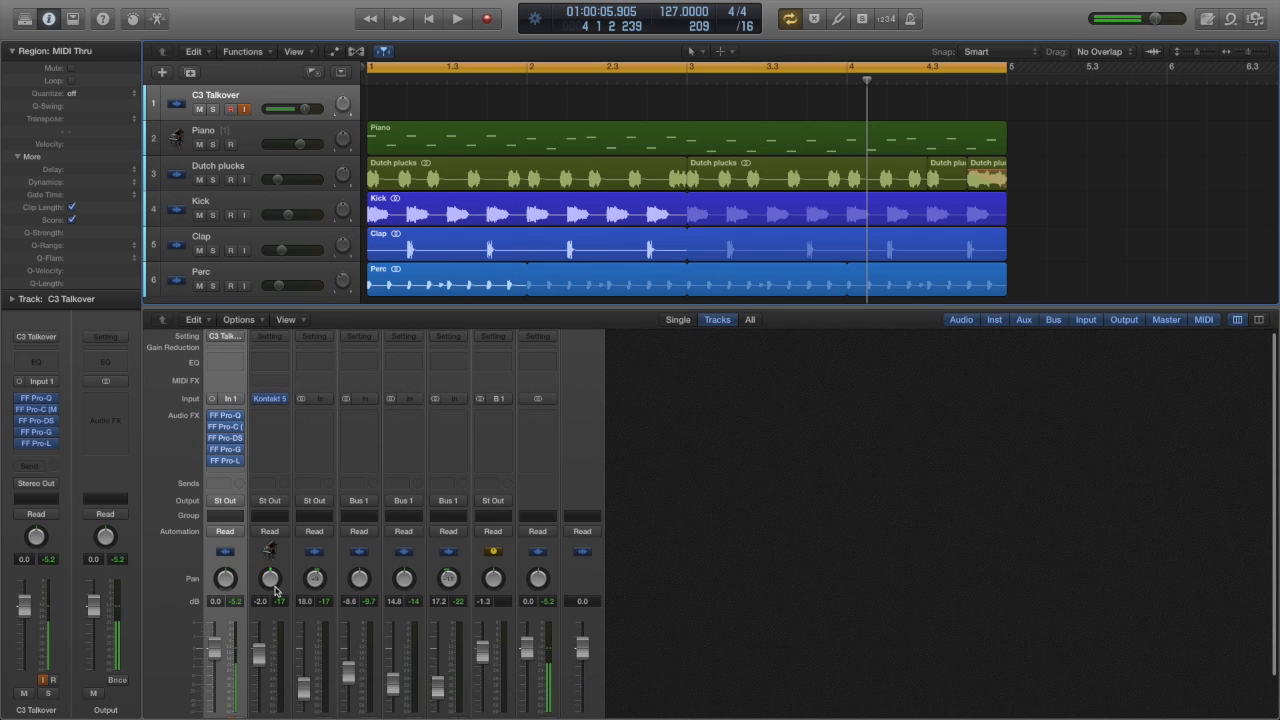
scroll(280, 670, down, 3)
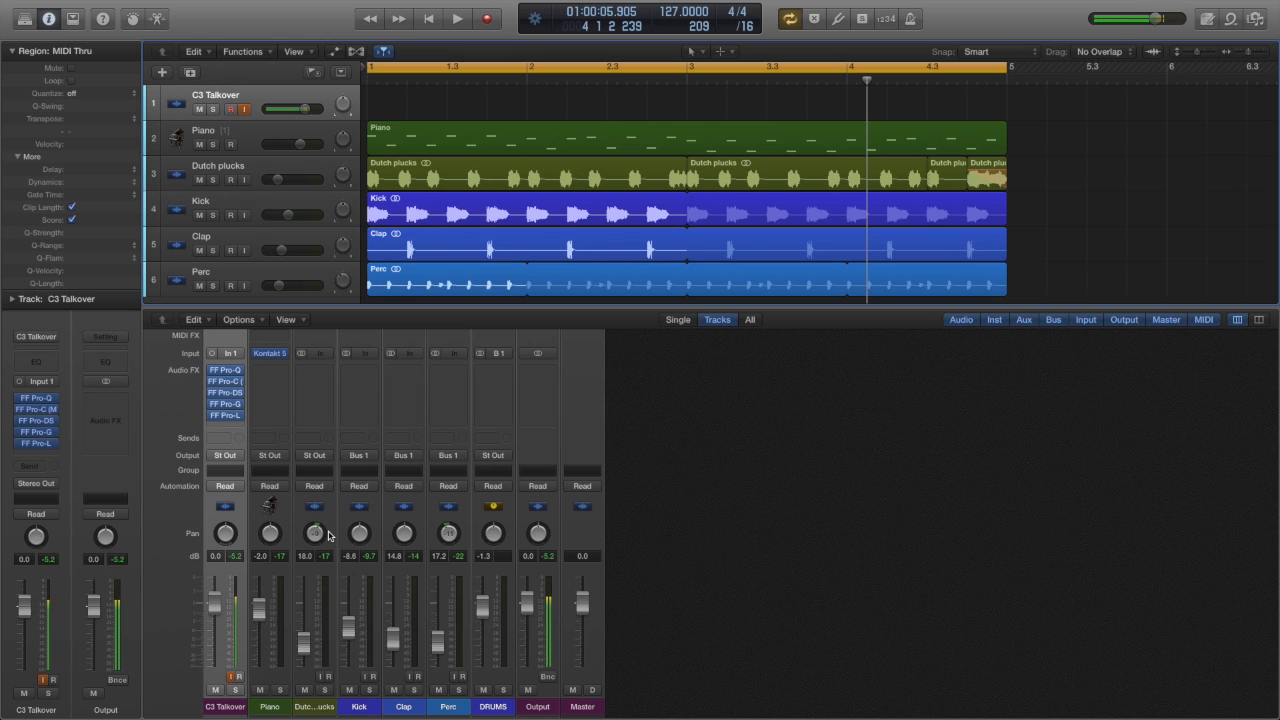
Step: Solo the C3 Talkover and Piano tracks and play the dry piano briefly from the start of the project
click(212, 108)
click(213, 144)
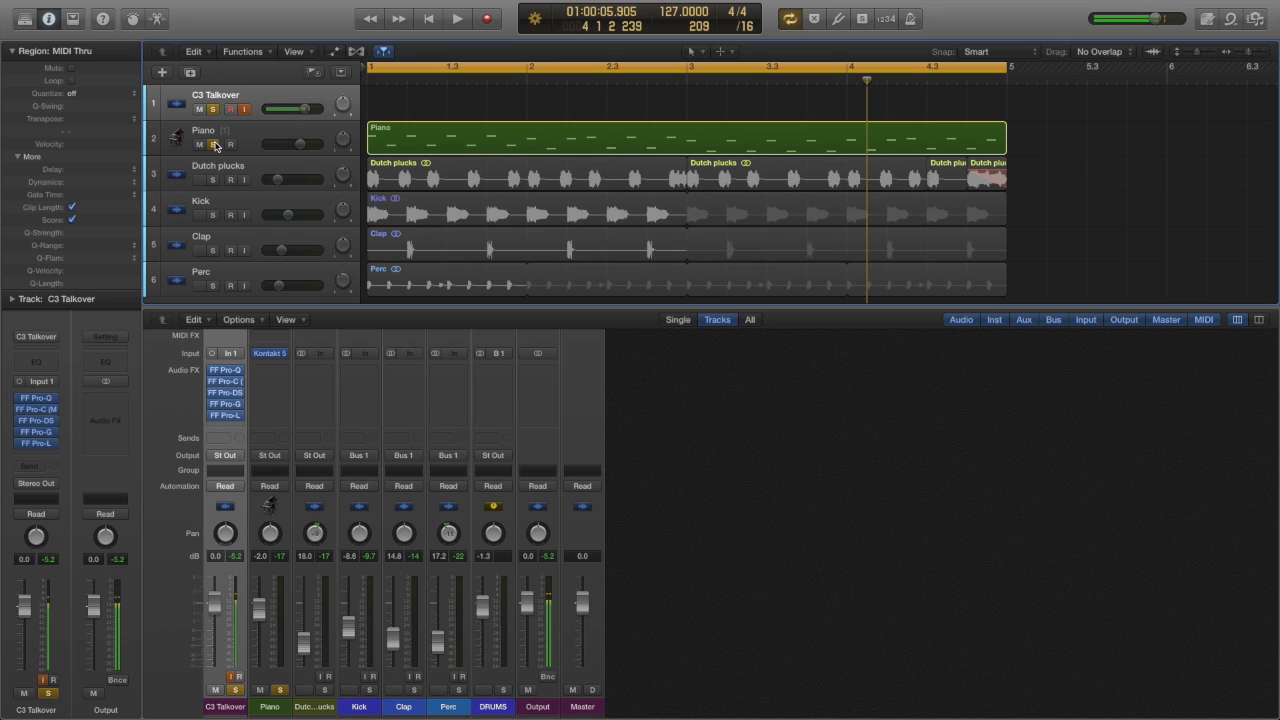
key(Return)
key(space)
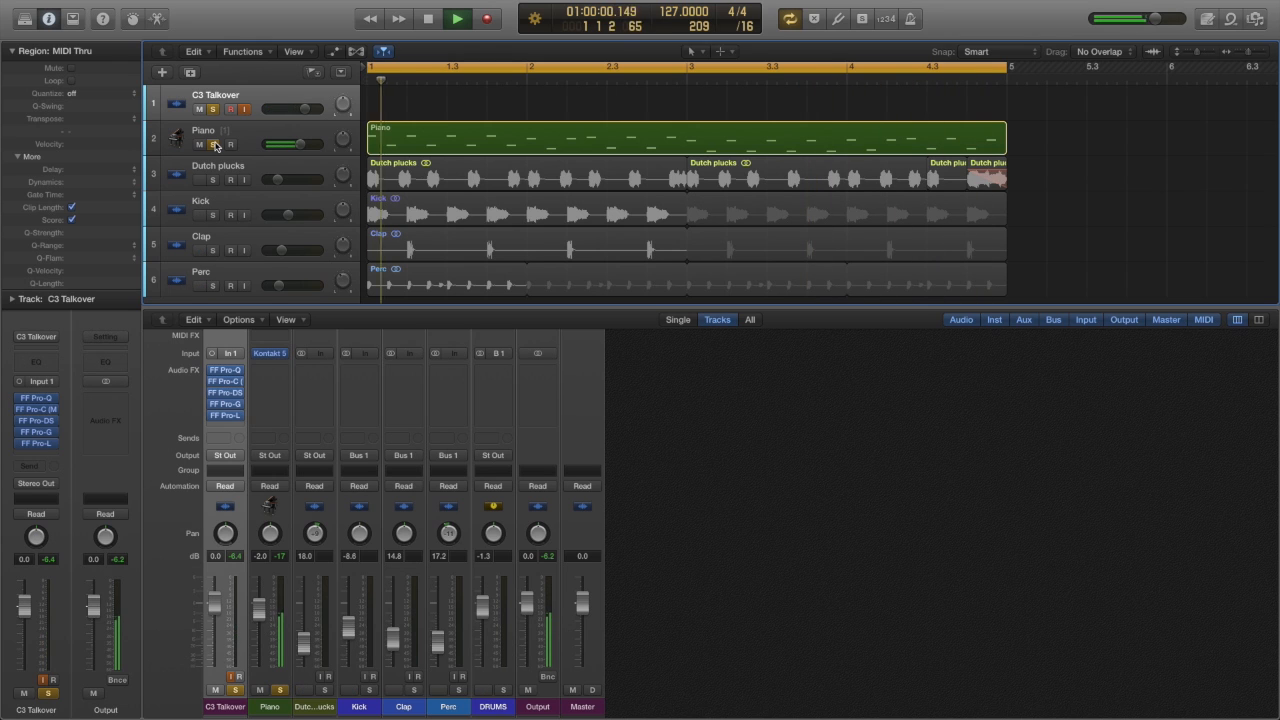
key(space)
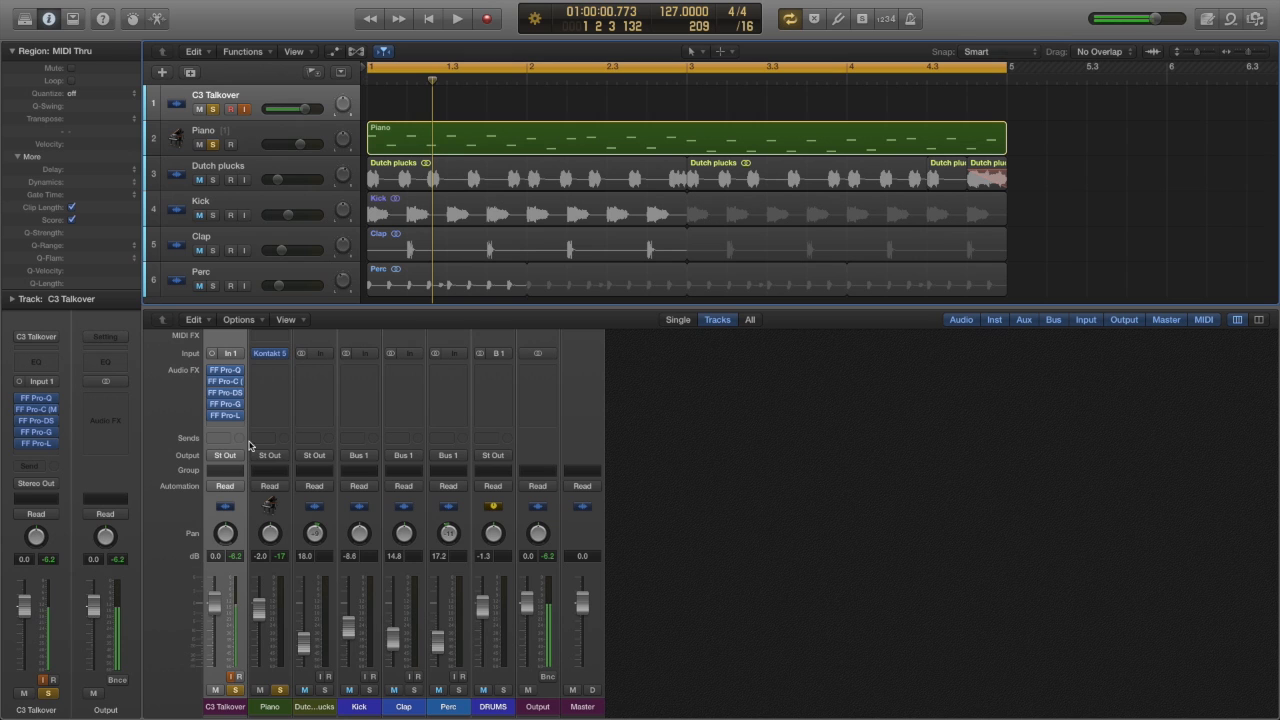
Step: Add a send to Bus 2 on the Piano channel
click(270, 442)
mouse_move(316, 507)
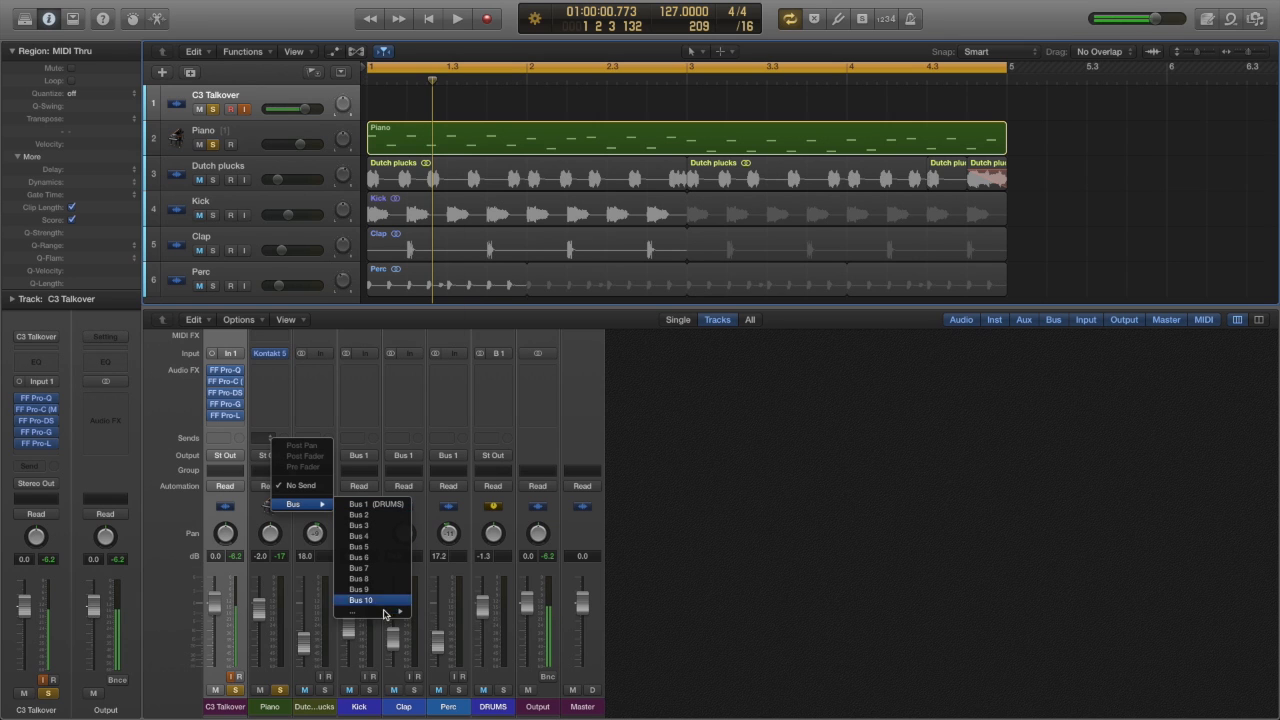
click(377, 515)
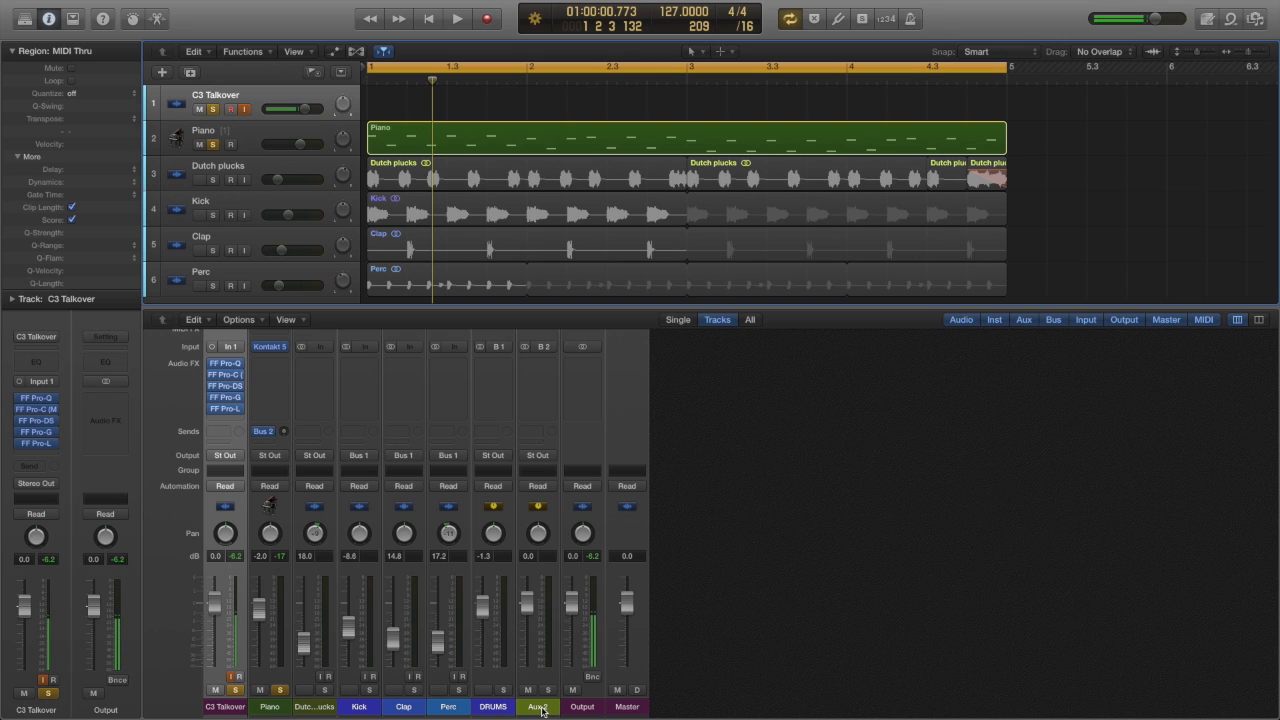
Step: Rename the Aux 2 channel as Reverb
double_click(541, 708)
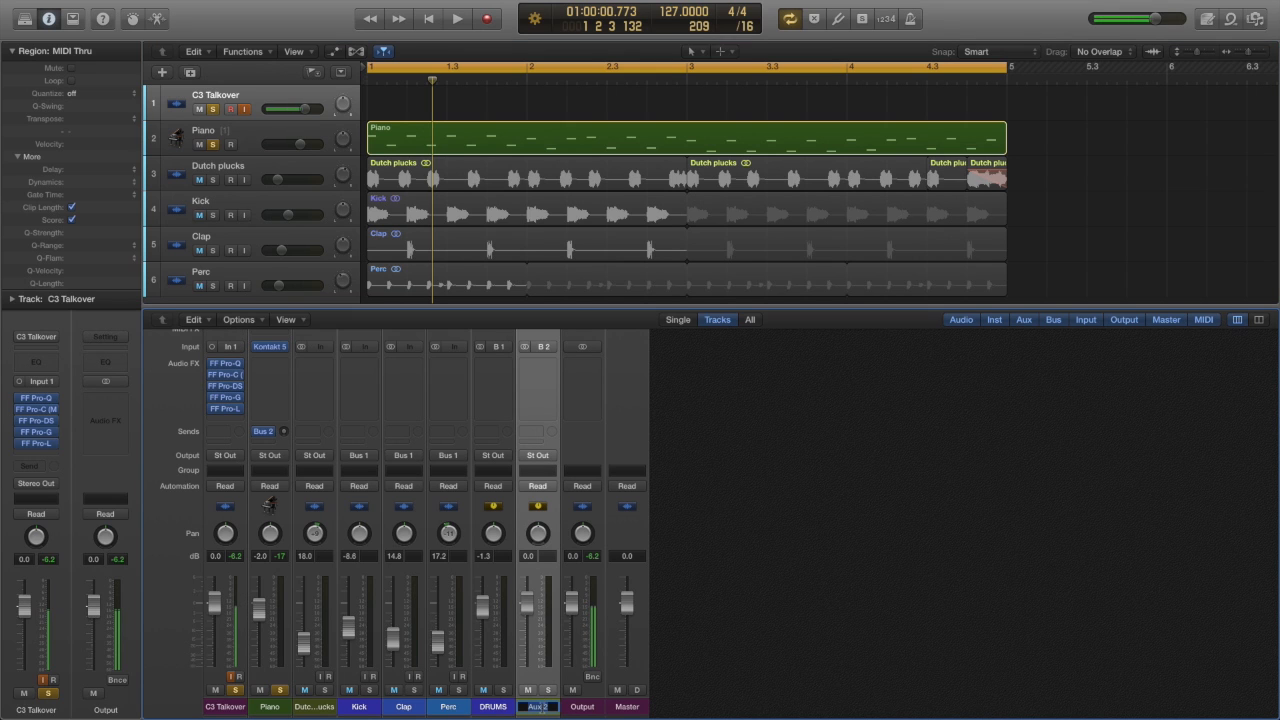
text(Reverb)
key(Return)
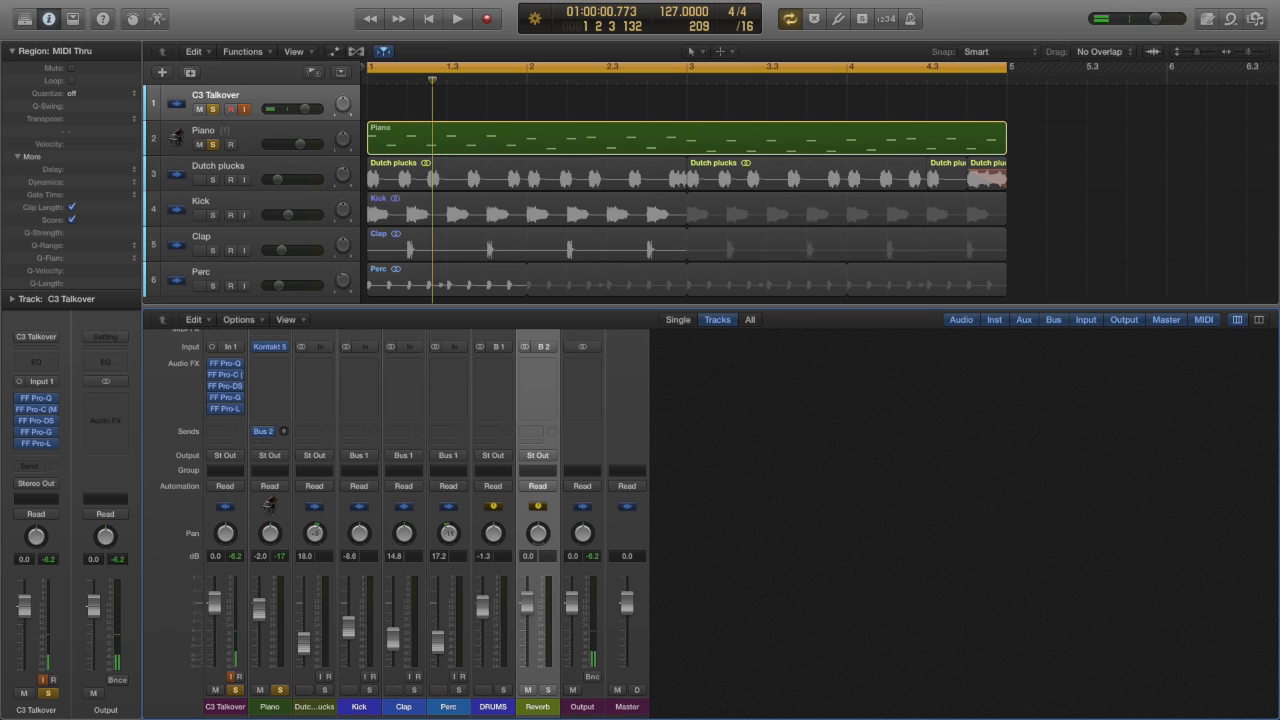
Step: Insert the FabFilter FF Pro-Q equalizer as the first effect on the Reverb channel and close its window
click(548, 365)
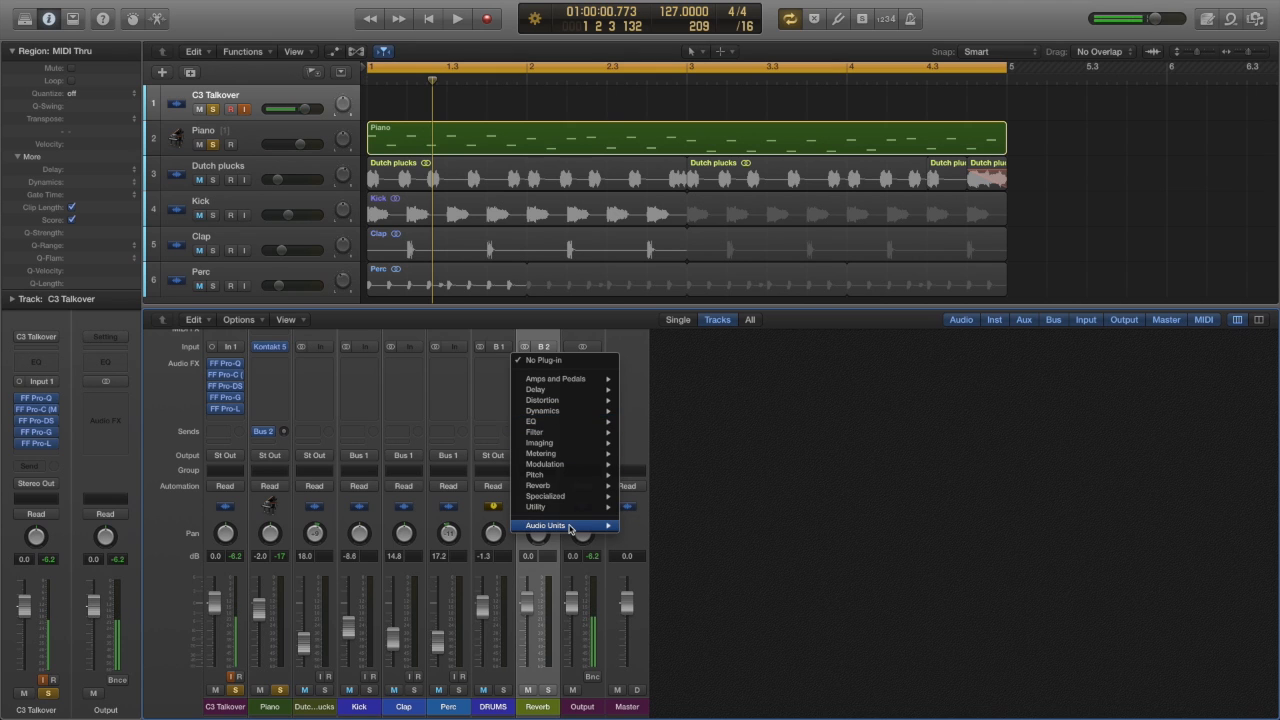
mouse_move(570, 527)
mouse_move(690, 568)
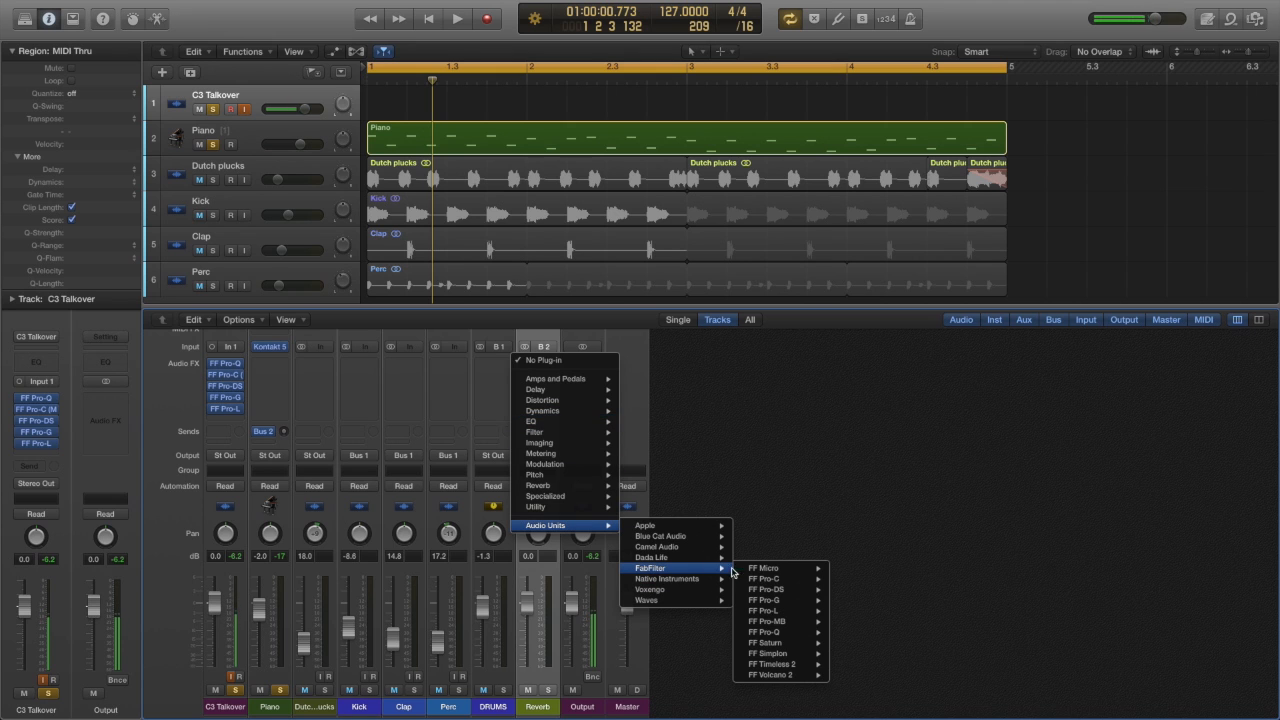
mouse_move(770, 626)
click(850, 628)
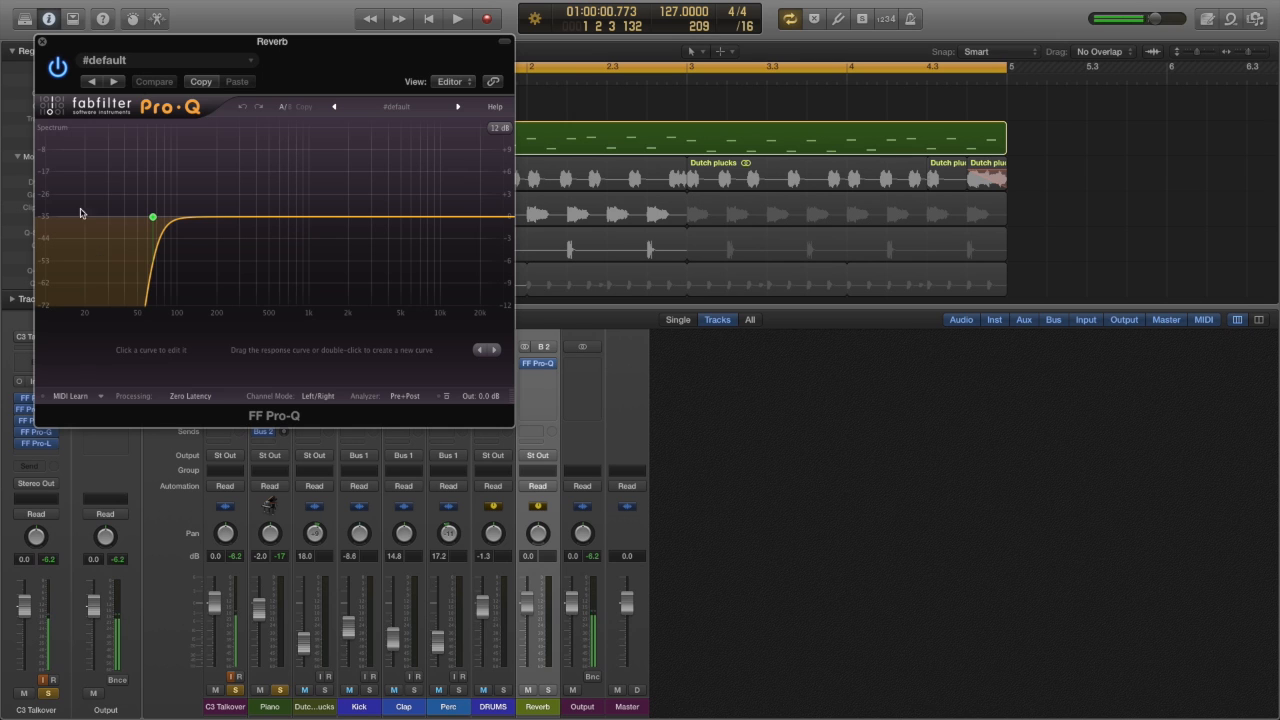
click(43, 37)
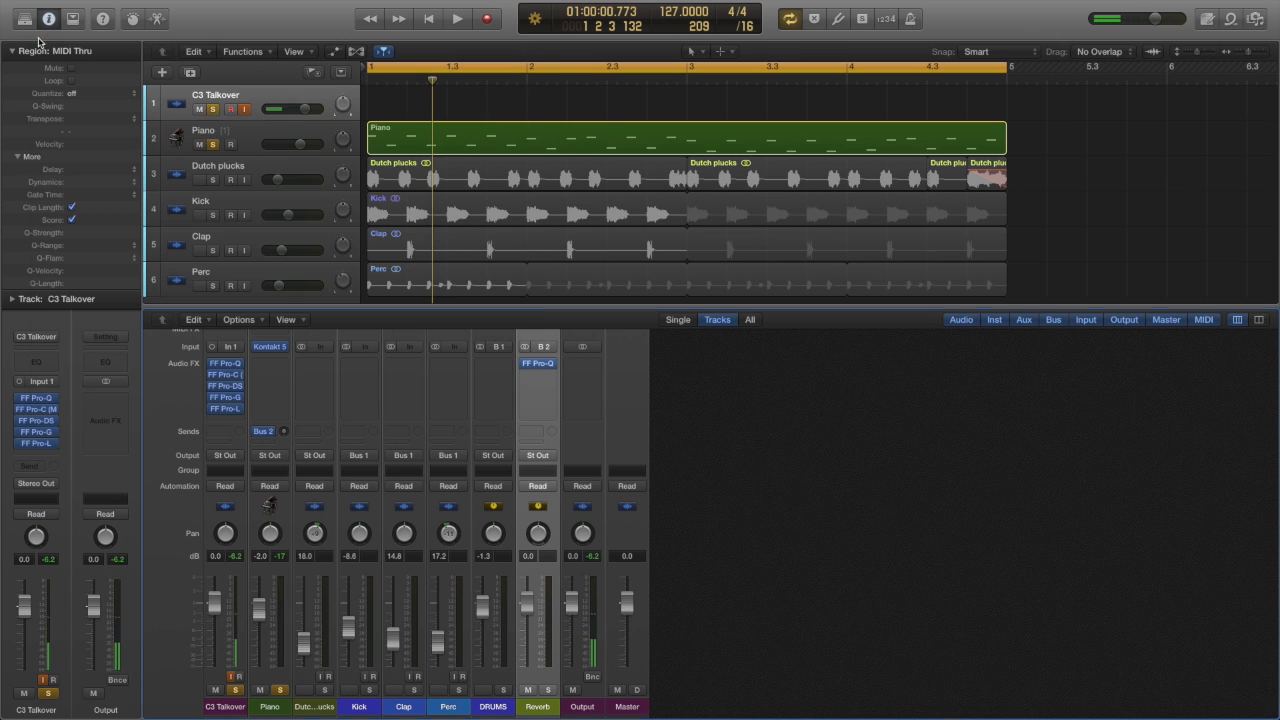
Step: Insert the Space Designer reverb below FF Pro-Q on the Reverb channel
click(553, 366)
mouse_move(556, 540)
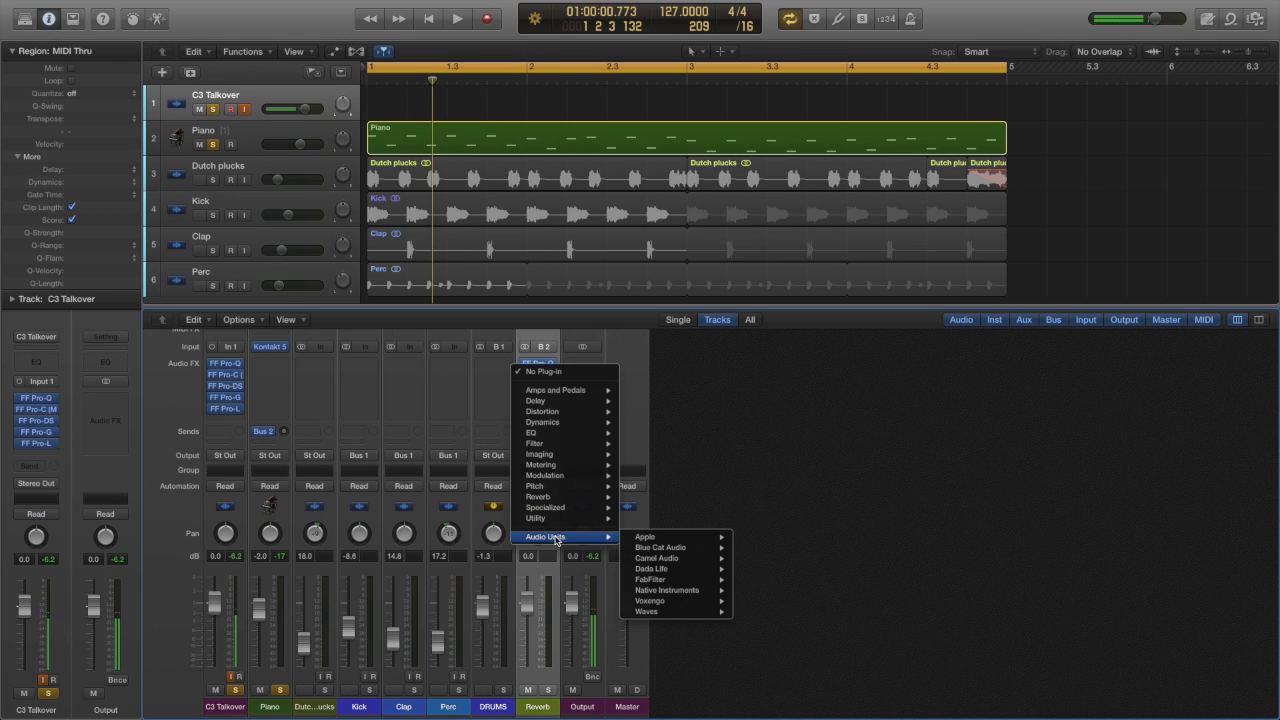
mouse_move(558, 497)
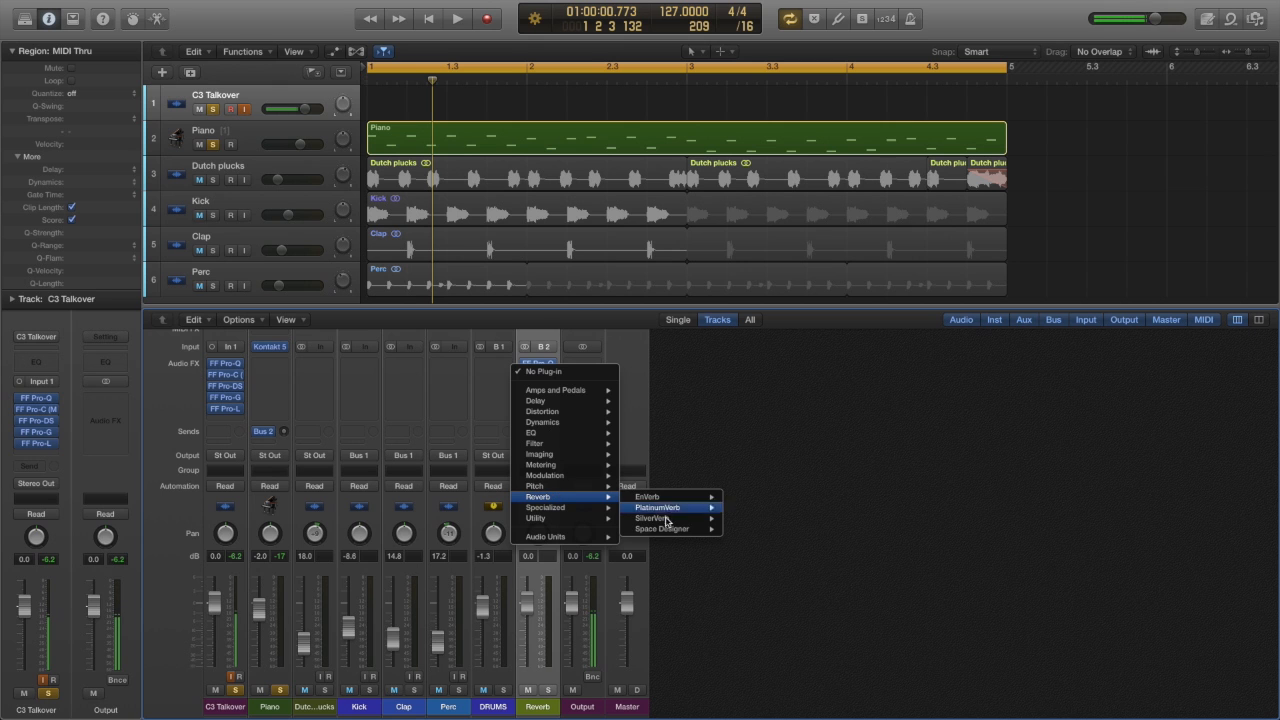
mouse_move(670, 530)
click(749, 529)
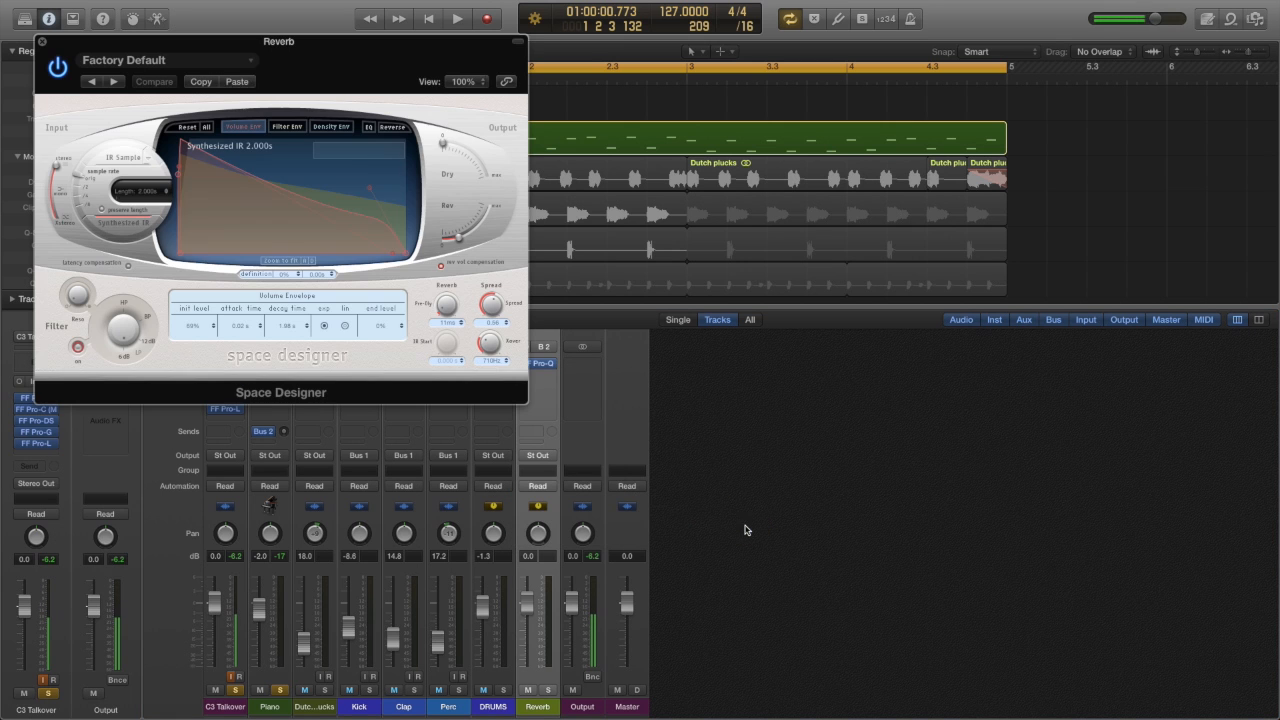
Step: Load the large indoor space preset 02.2s Old Concert Hall in Space Designer, with its window clear of the mixer strips
drag(268, 59, 918, 234)
click(800, 236)
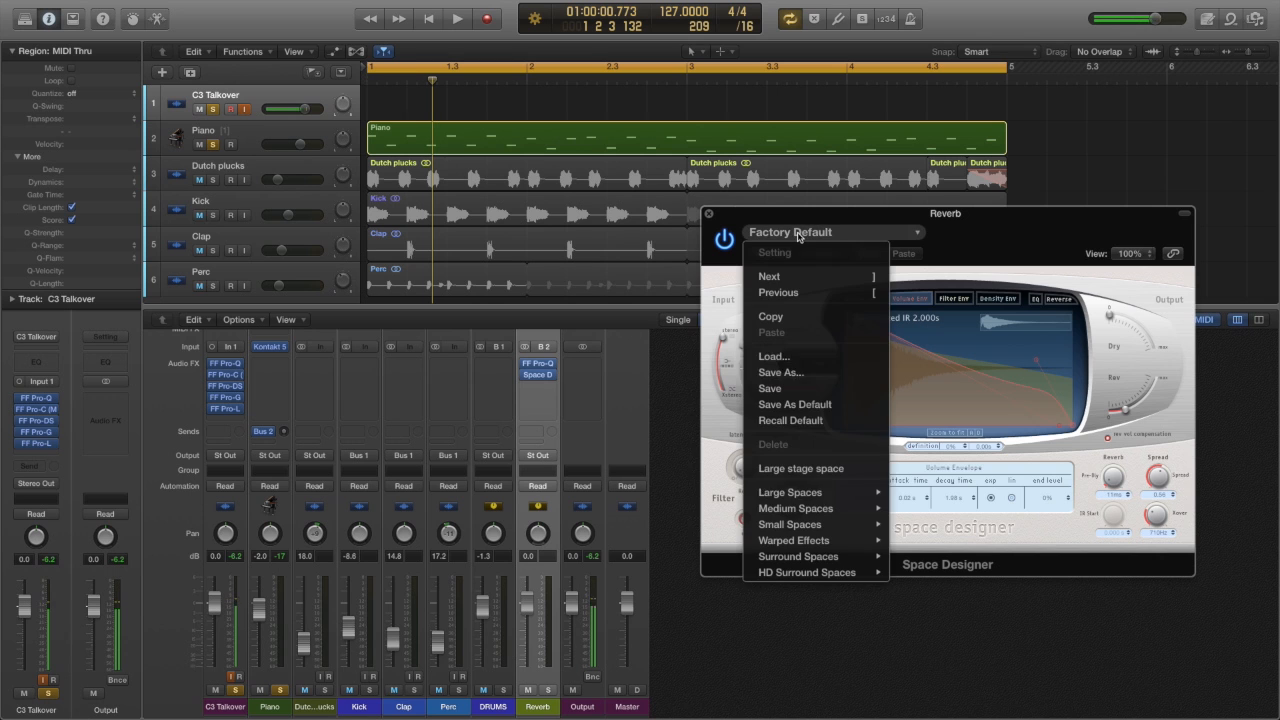
mouse_move(824, 499)
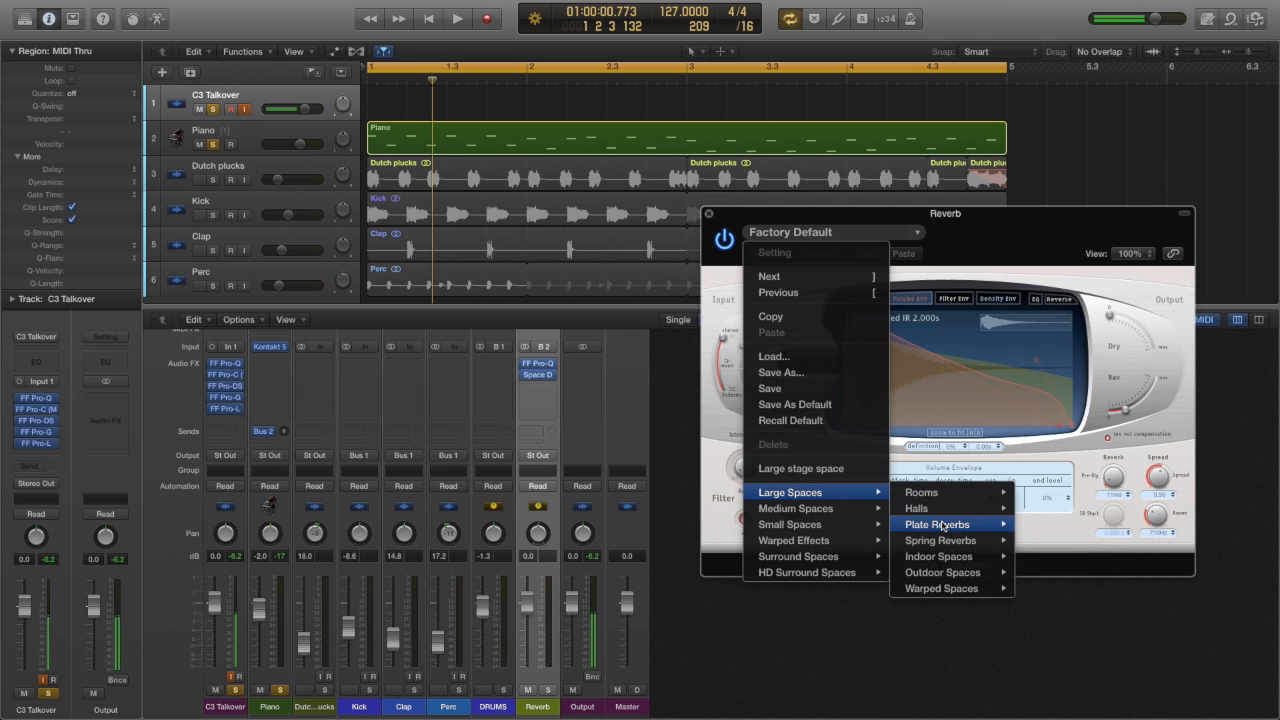
mouse_move(942, 527)
mouse_move(943, 573)
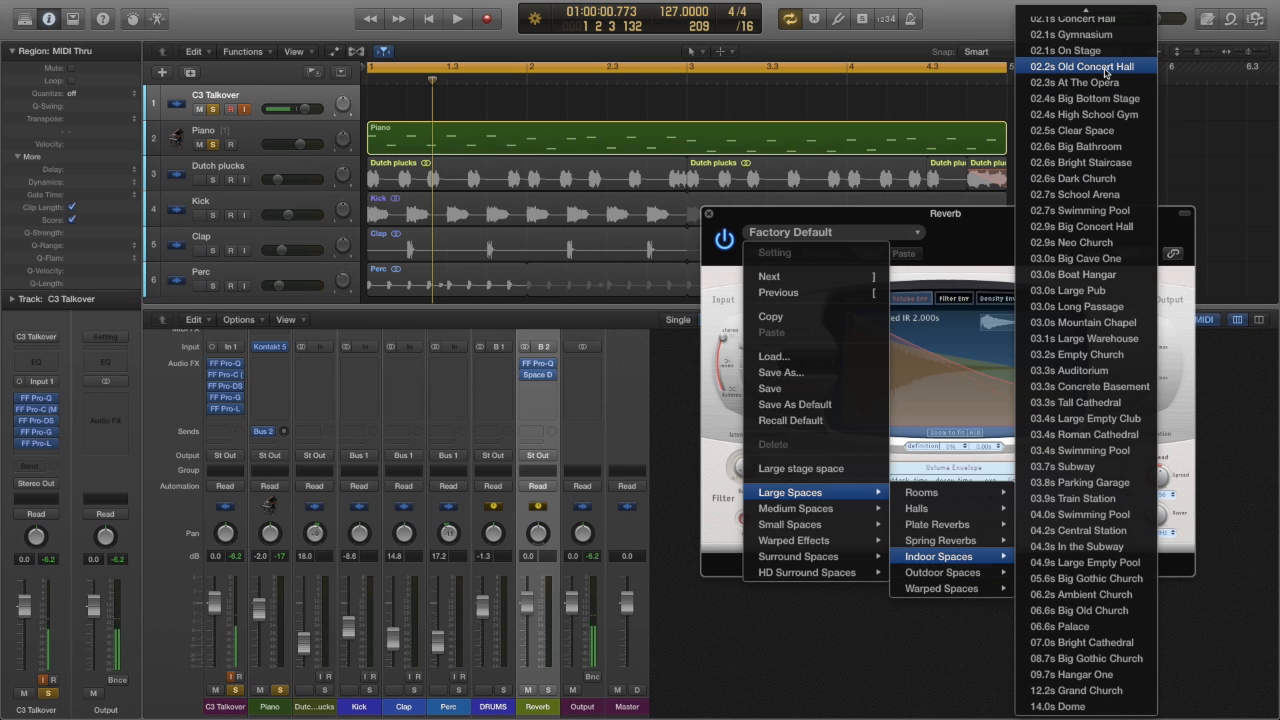
click(1105, 68)
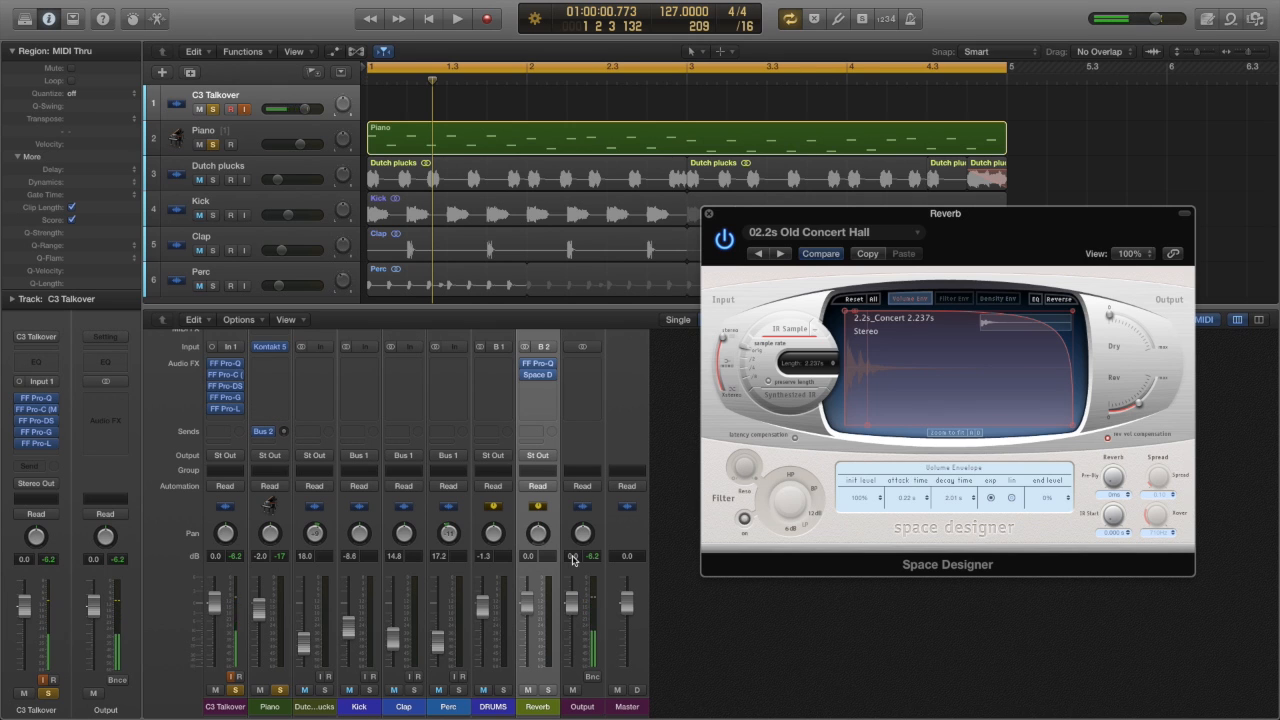
Step: Play the soloed piano from the start to check its sound before raising the Bus 2 send
drag(268, 434, 265, 413)
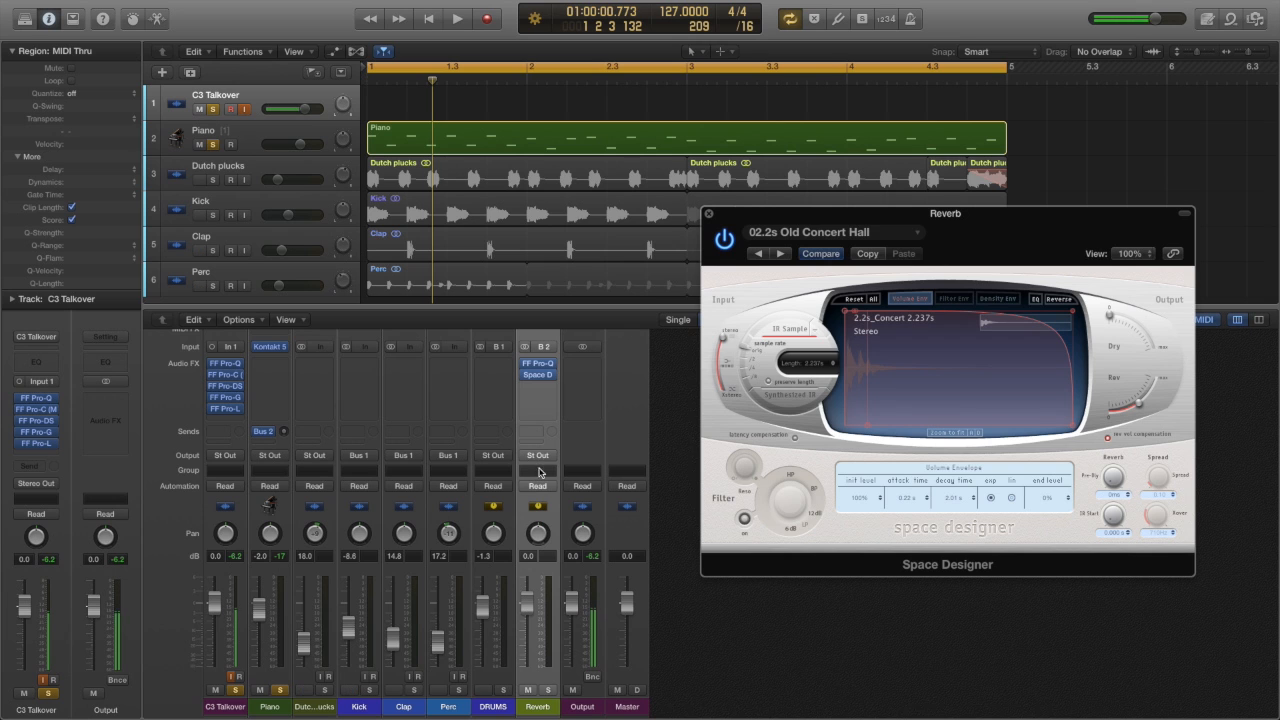
key(space)
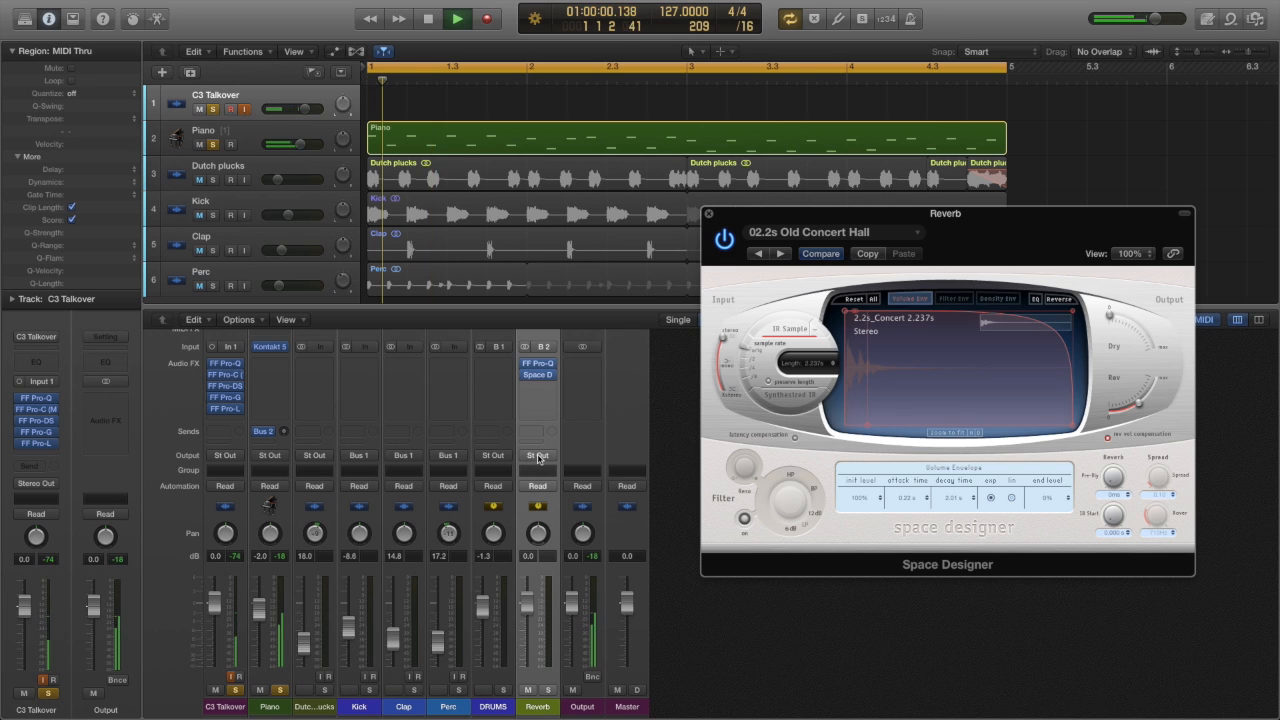
key(space)
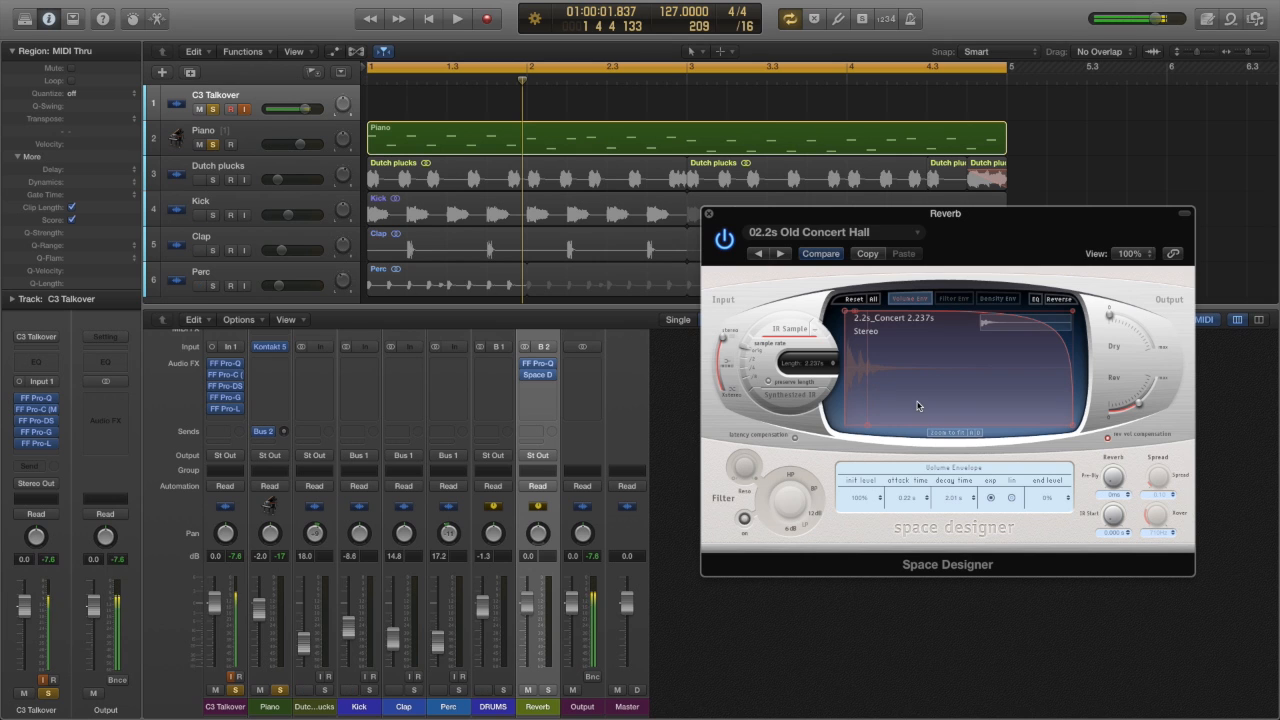
Step: Raise the Piano channel's Bus 2 send level to +6.0 during playback, and stop playback
mouse_move(283, 432)
mouse_down()
mouse_move(333, 258)
mouse_move(305, 220)
mouse_move(276, 550)
mouse_move(284, 436)
mouse_up()
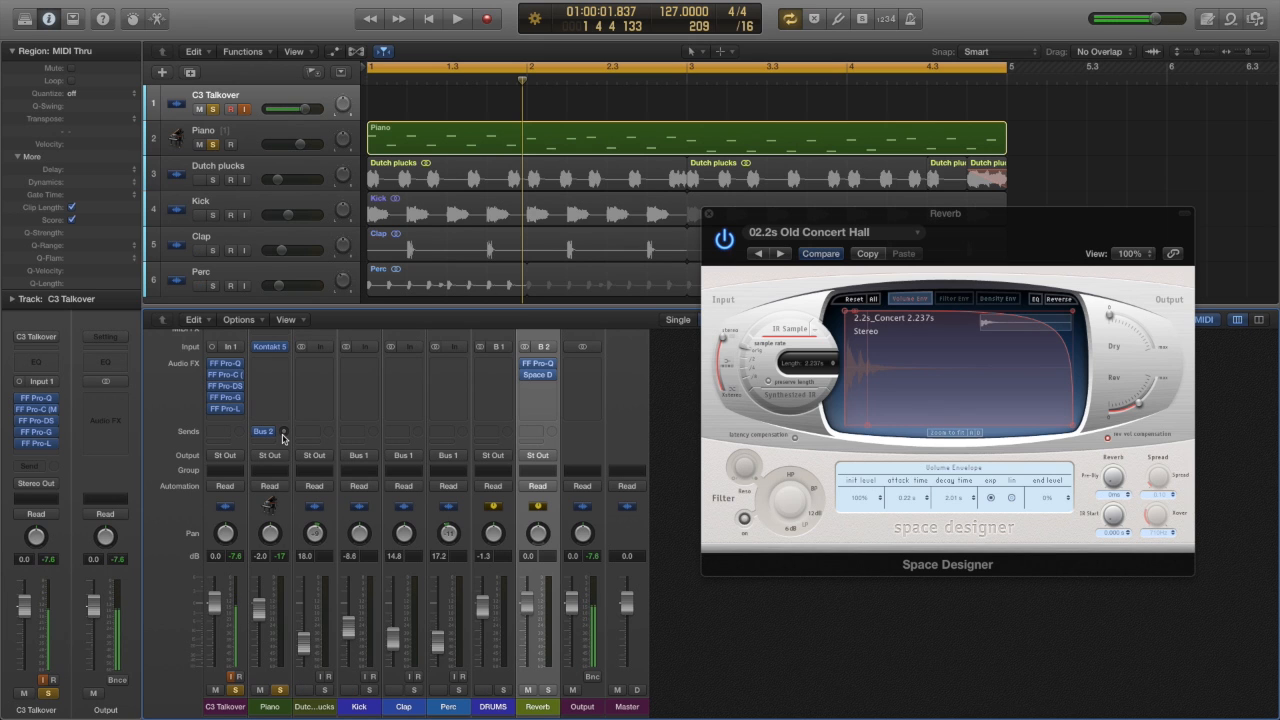
key(space)
drag(283, 436, 289, 349)
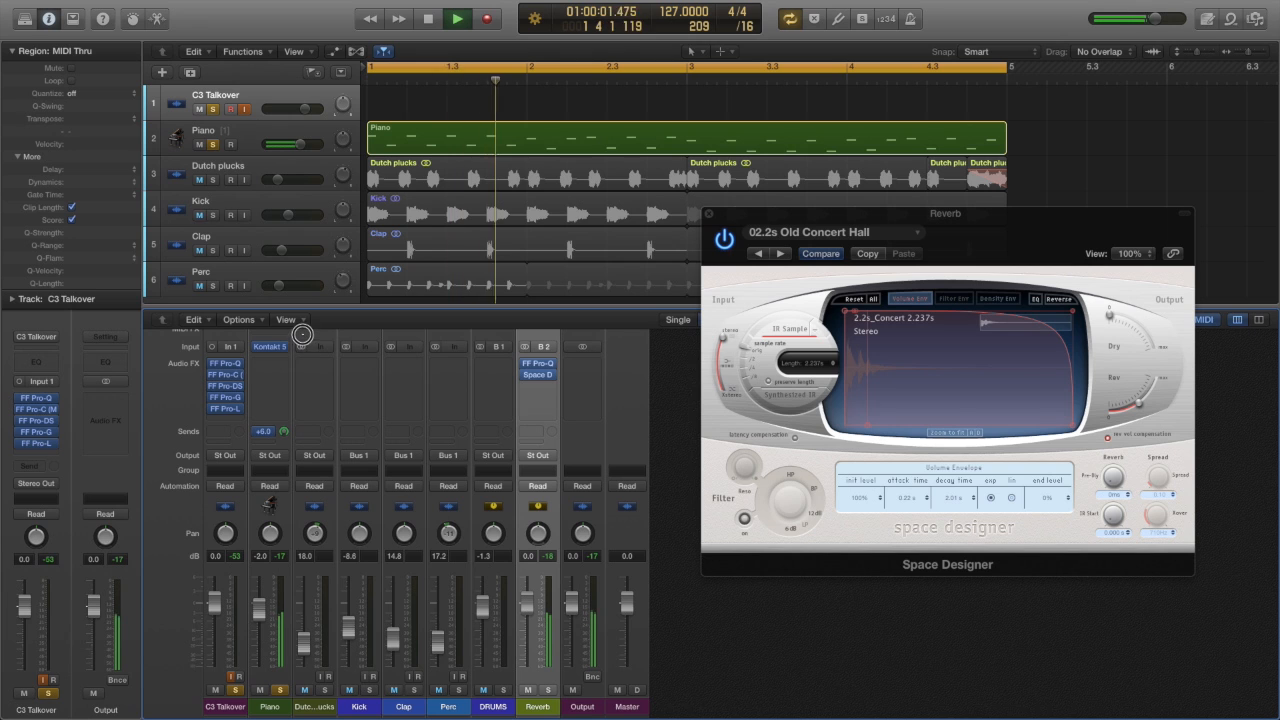
key(space)
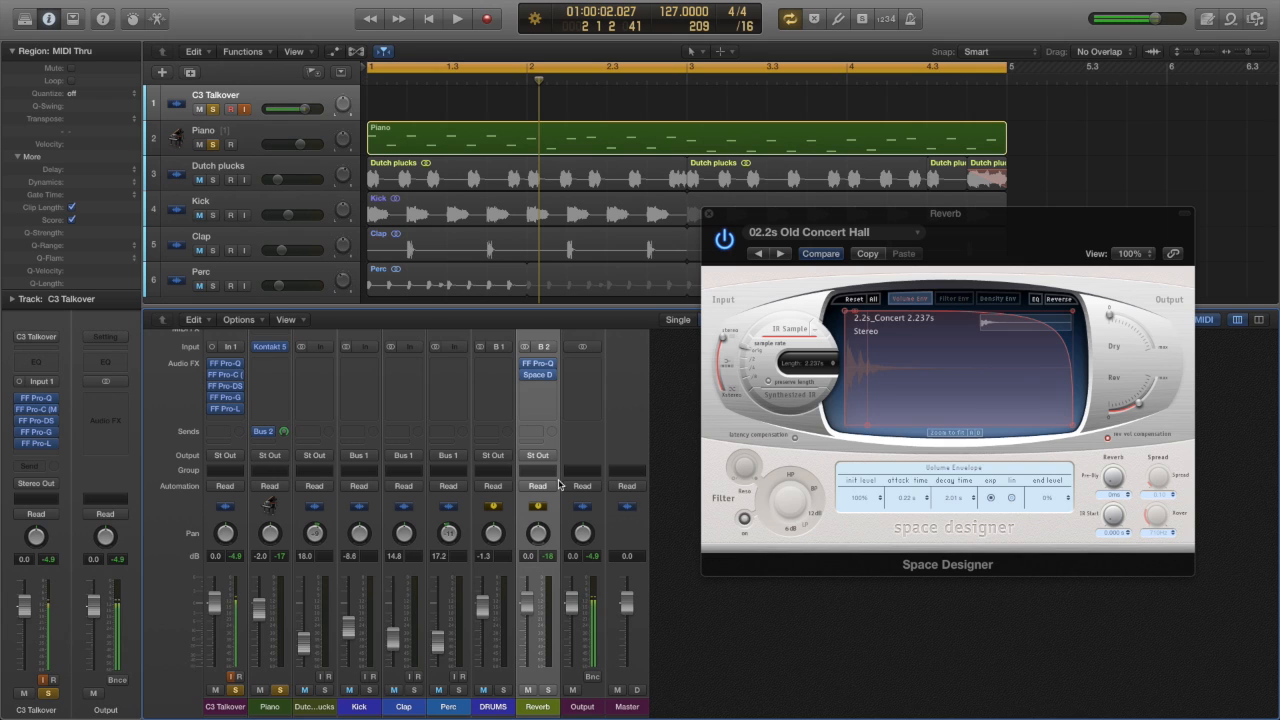
mouse_move(540, 381)
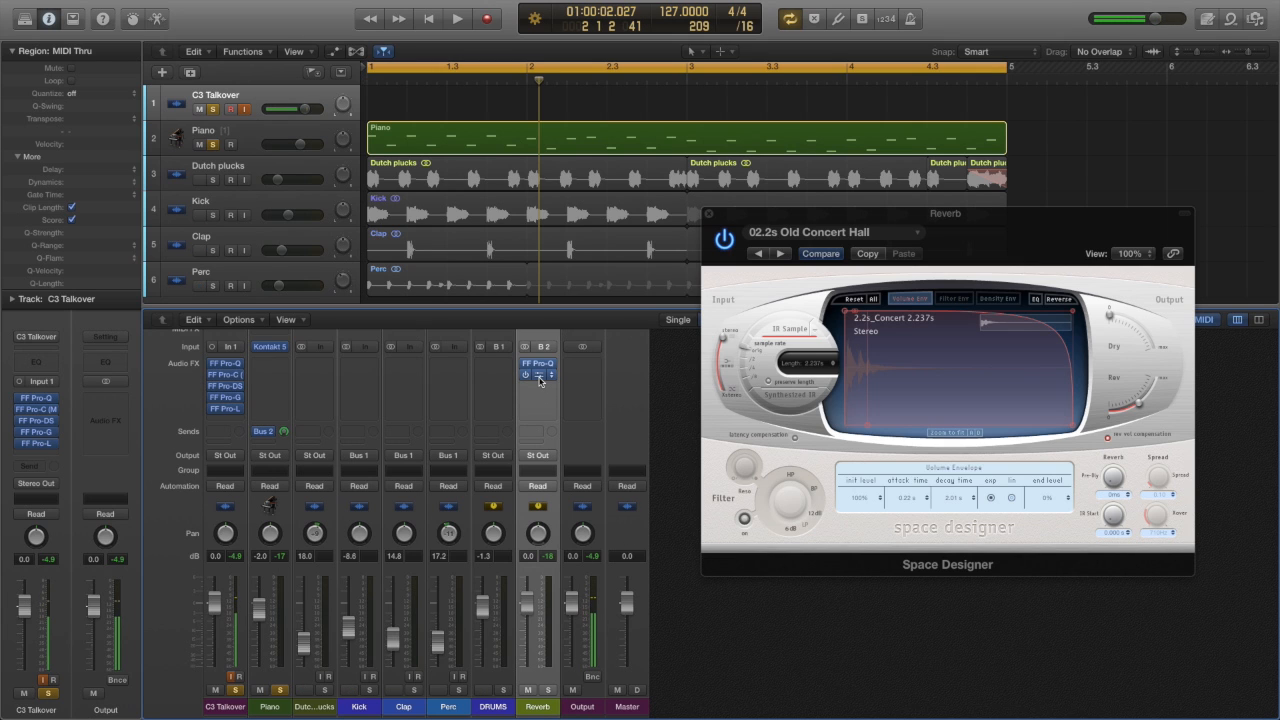
click(1108, 328)
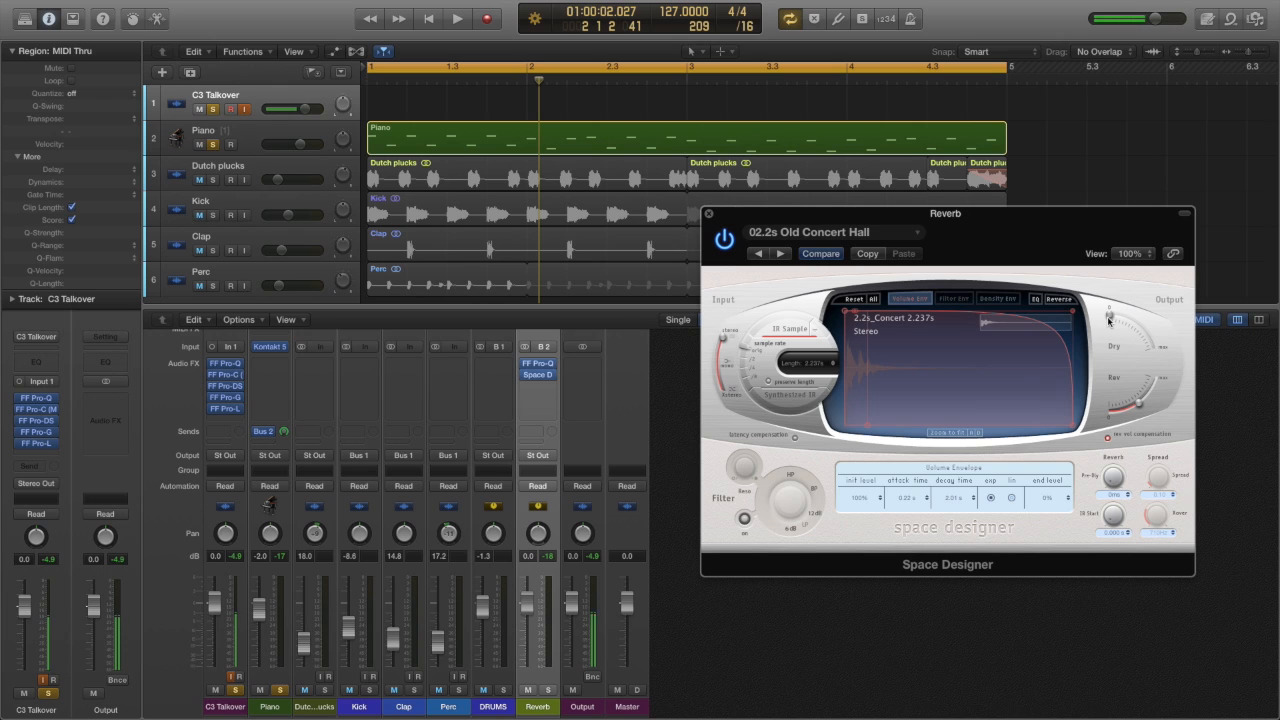
Step: Lower the Piano channel's Bus 2 send level during playback, and stop playback
click(1145, 399)
drag(284, 435, 283, 545)
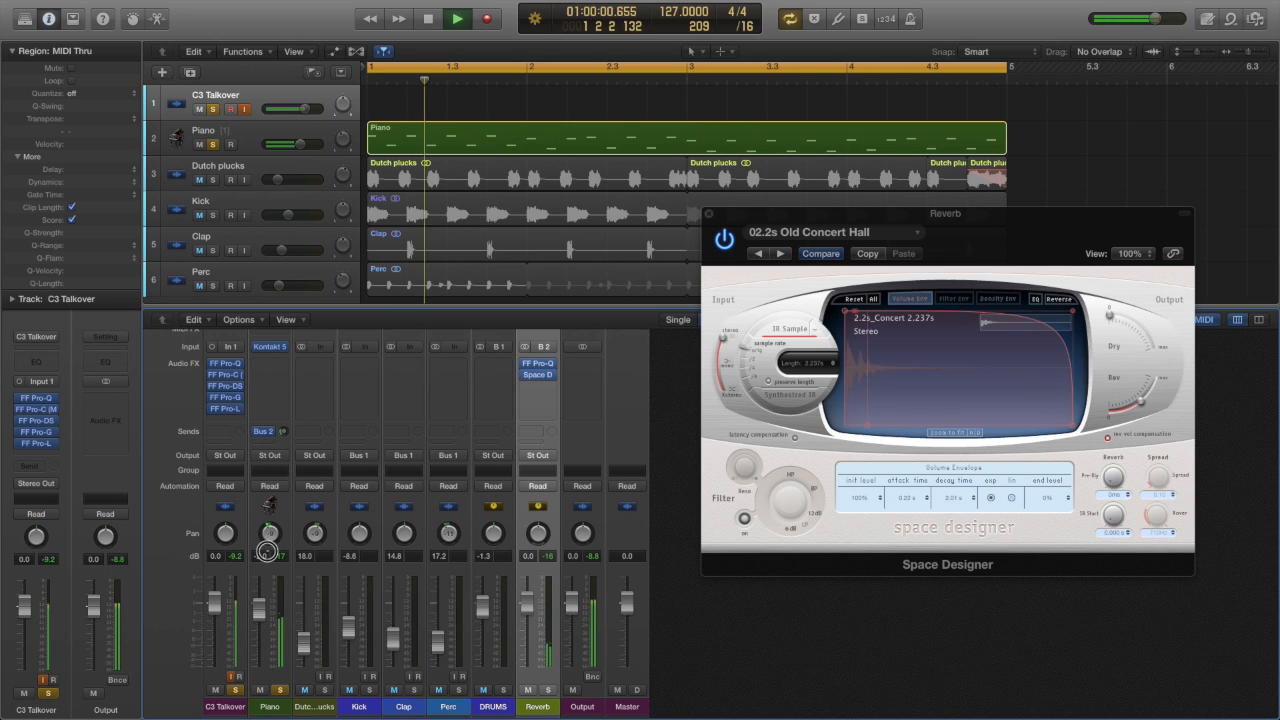
drag(267, 551, 265, 553)
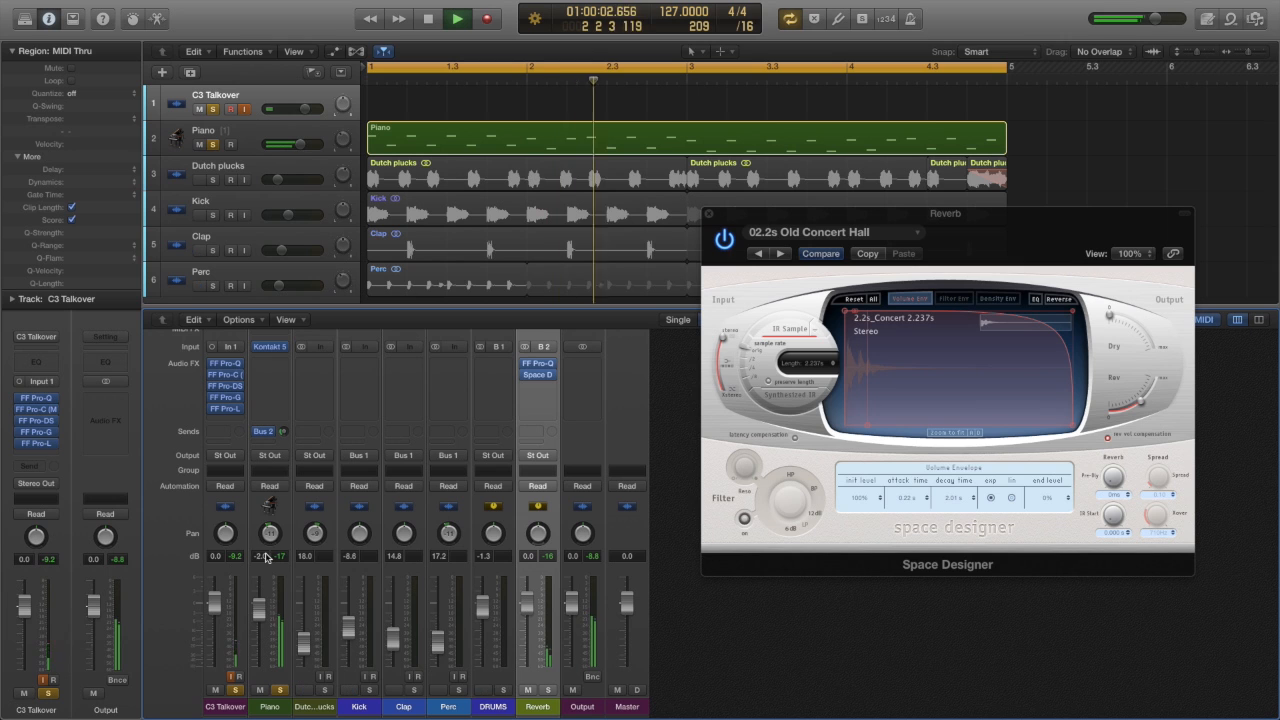
key(space)
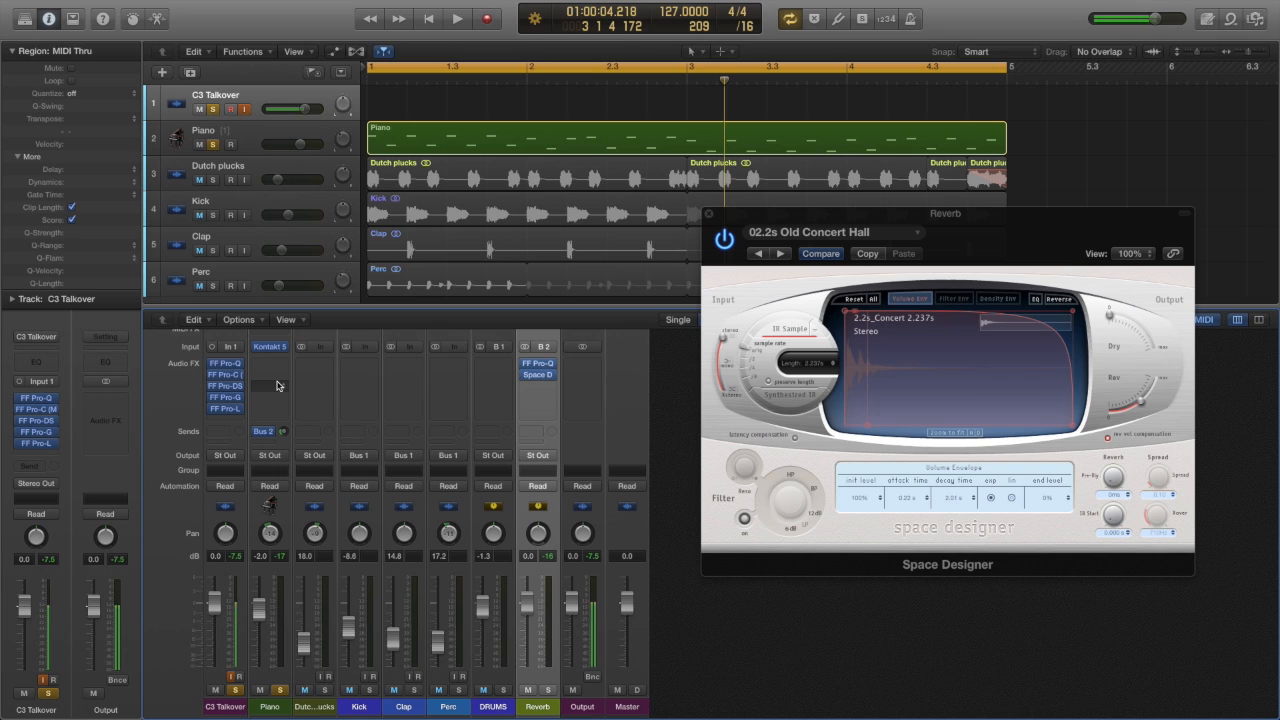
Step: Add a send to Bus 2 (Reverb) on the Clap channel
mouse_move(237, 389)
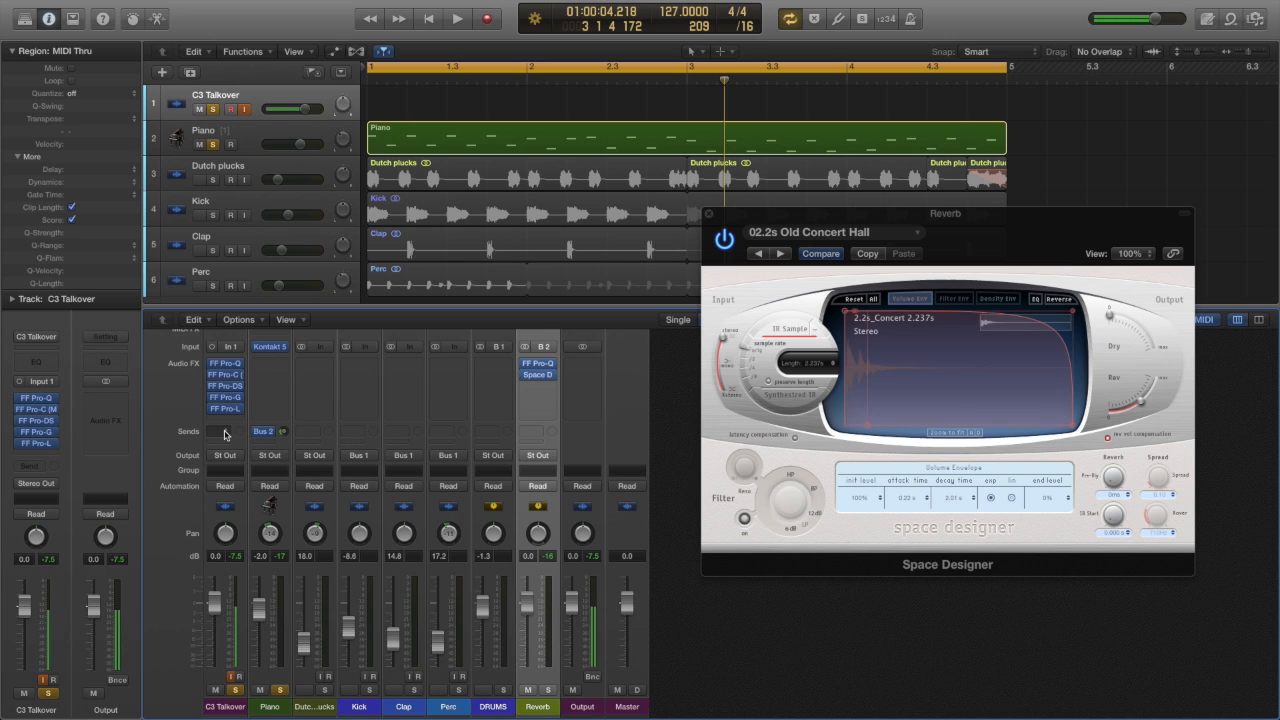
click(405, 433)
mouse_move(421, 497)
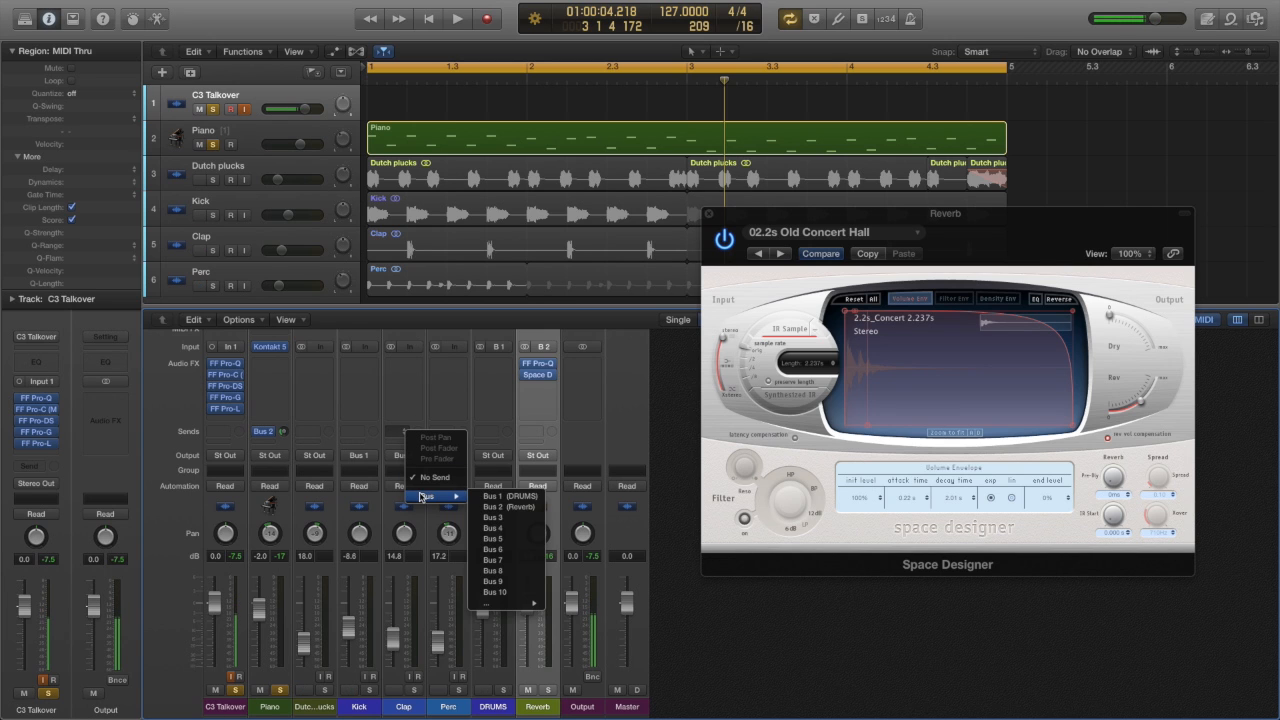
click(496, 507)
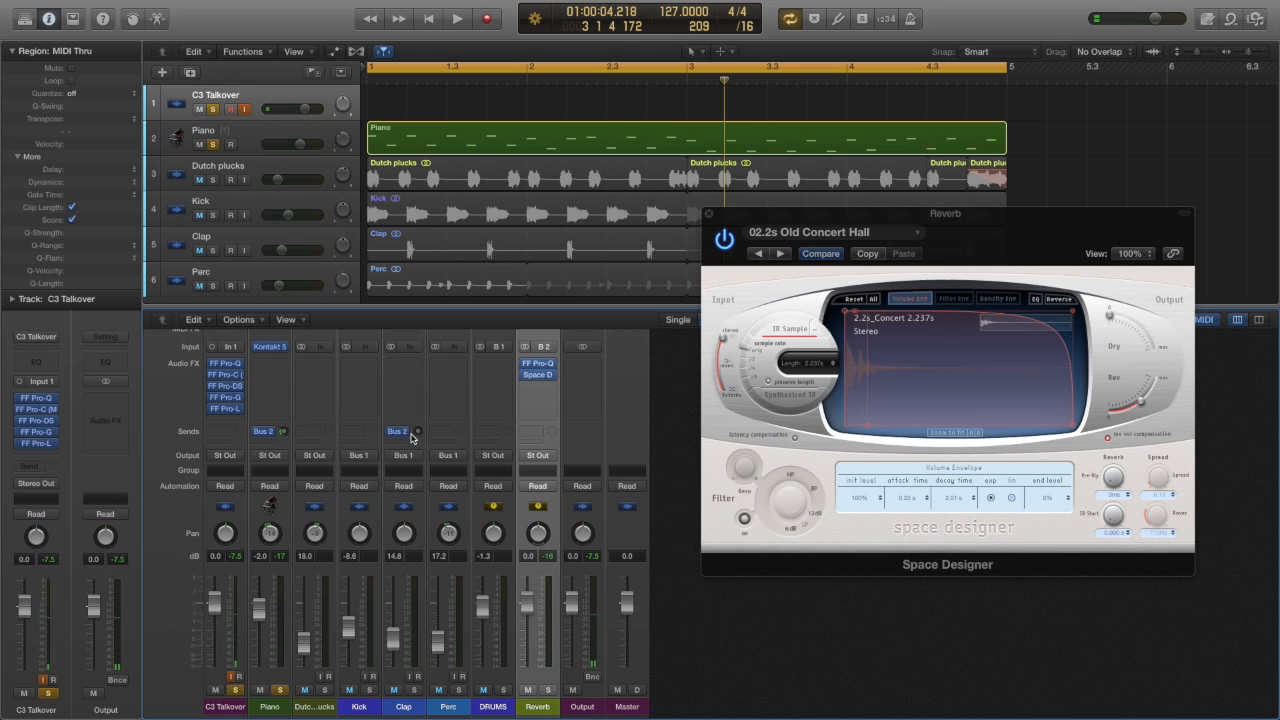
Step: Solo the Clap track during playback and raise its Bus 2 send level to about -17.8
key(space)
scroll(350, 219, down, 1)
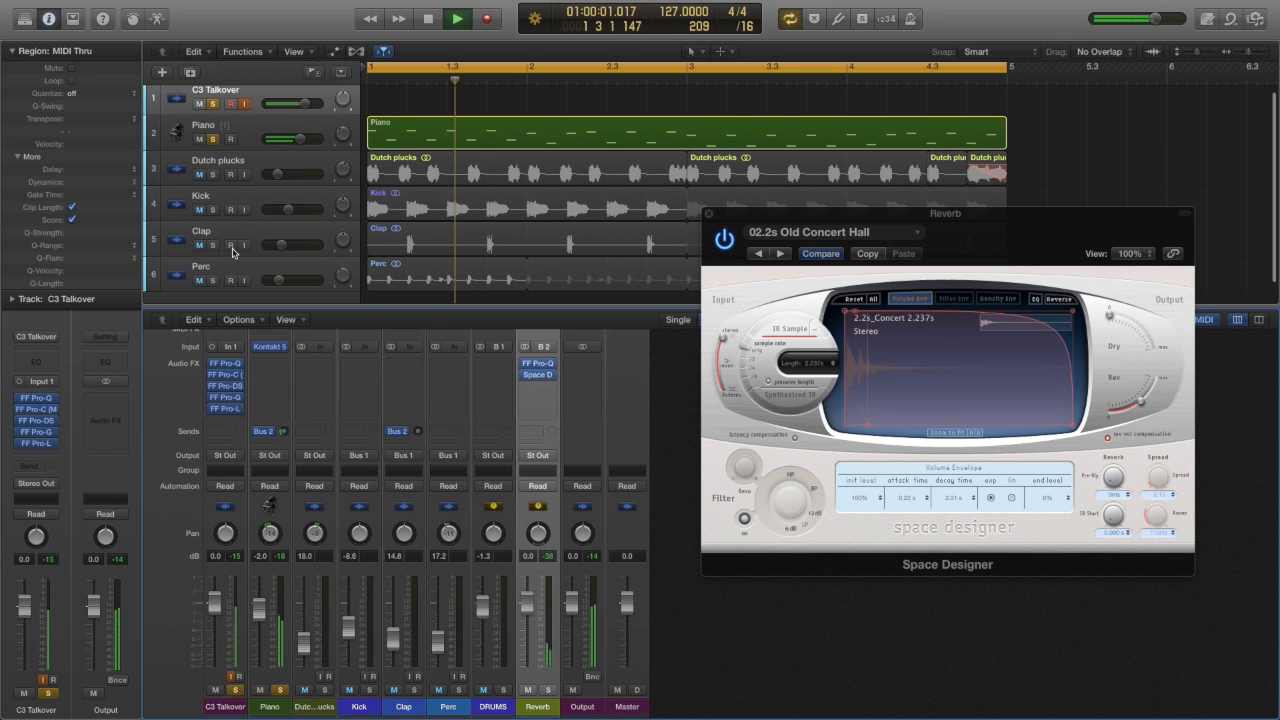
click(213, 246)
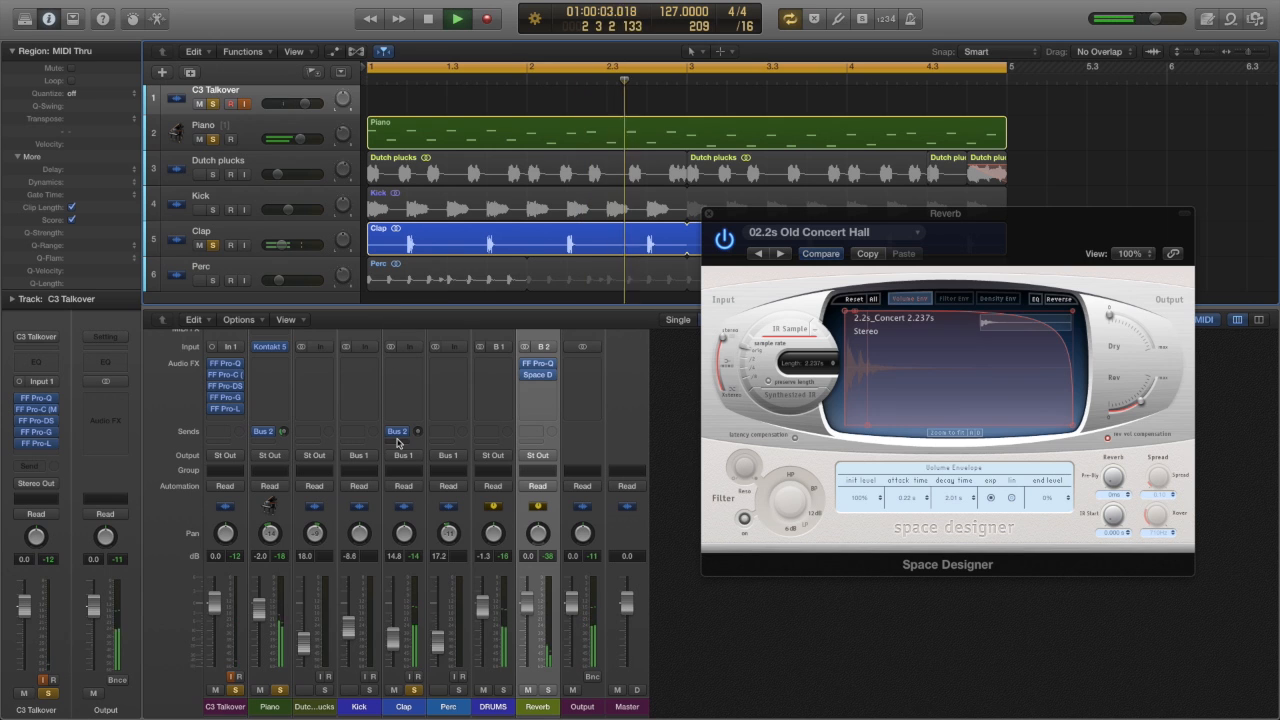
drag(419, 432, 418, 396)
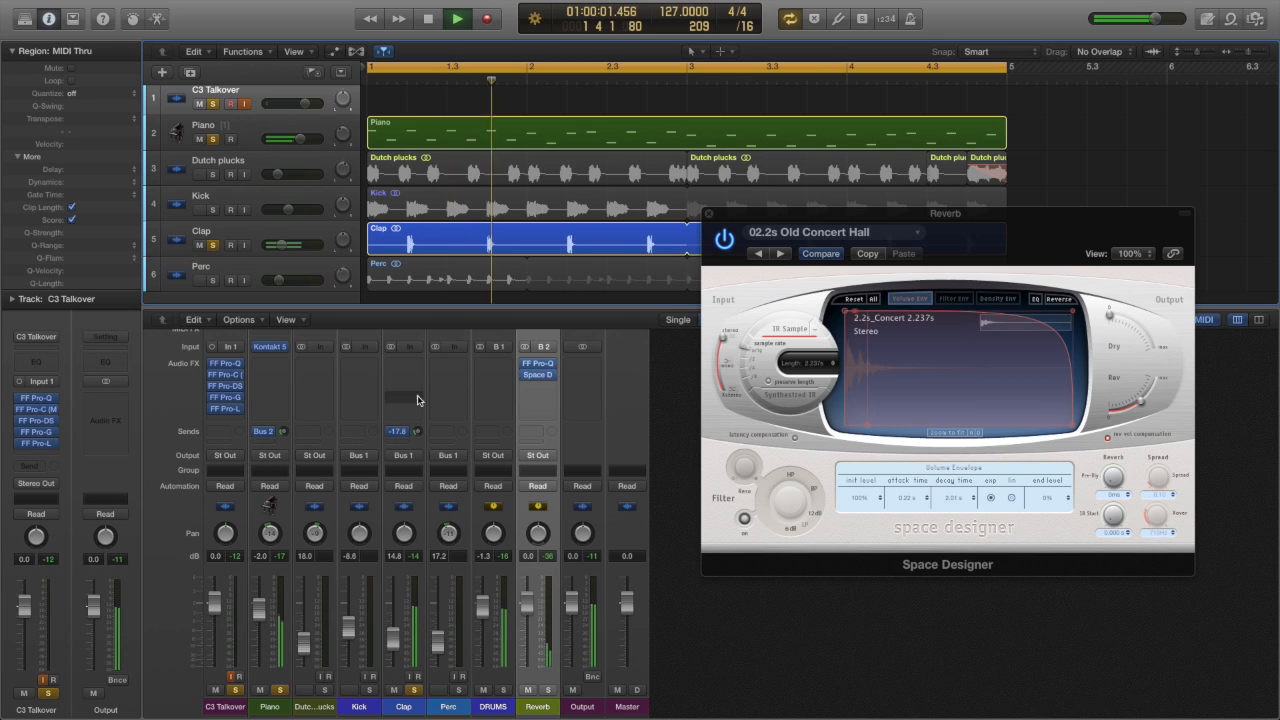
key(space)
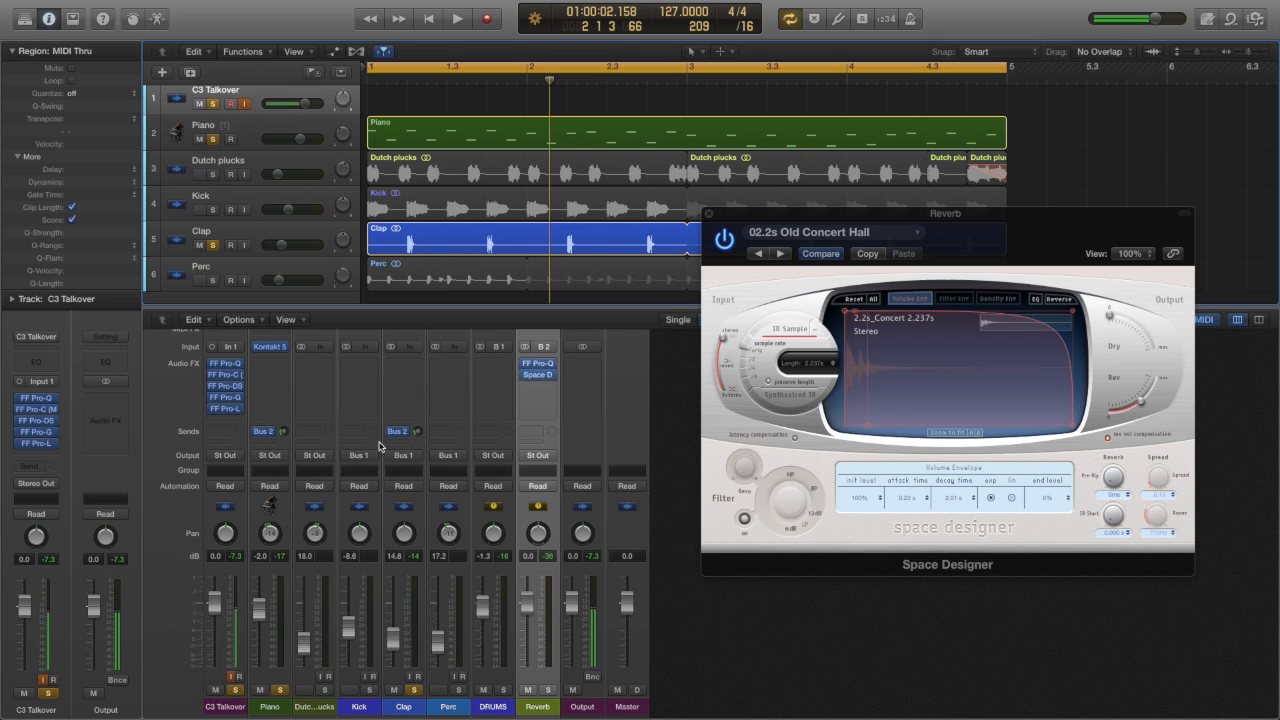
Step: Clear the solos on the Clap, Piano and C3 Talkover tracks, and play the full mix briefly
key(space)
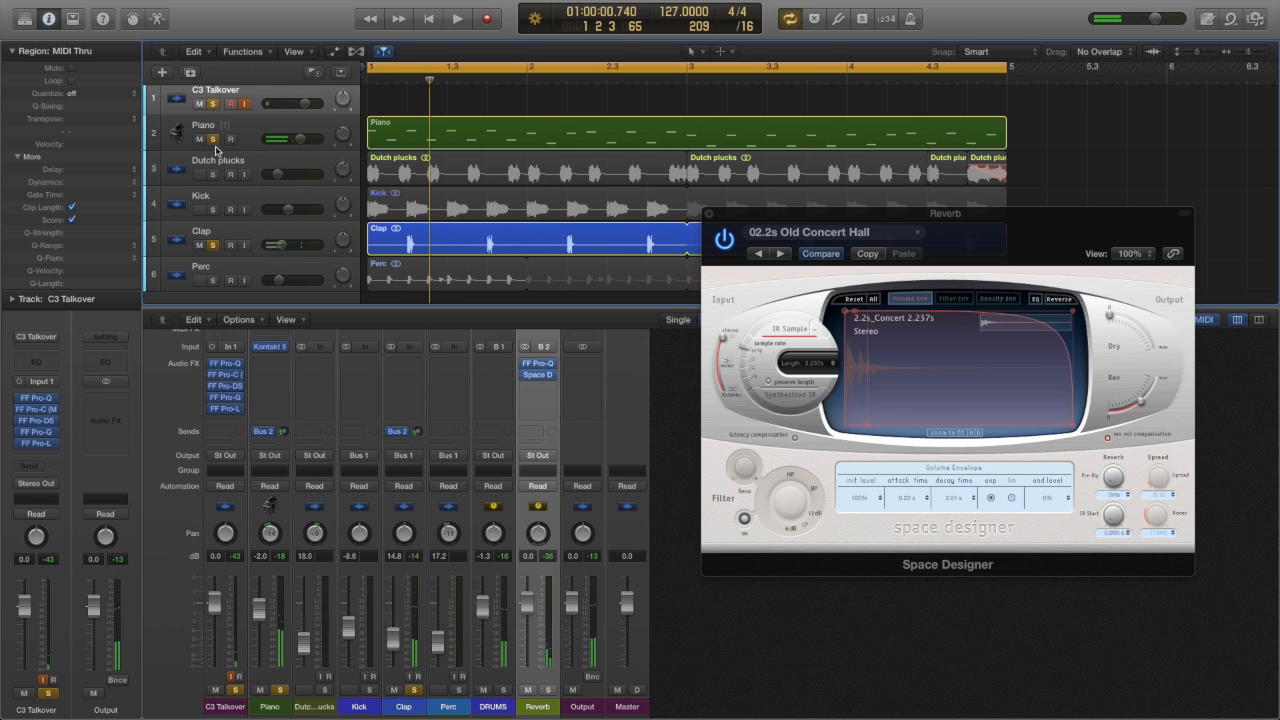
click(212, 245)
click(212, 139)
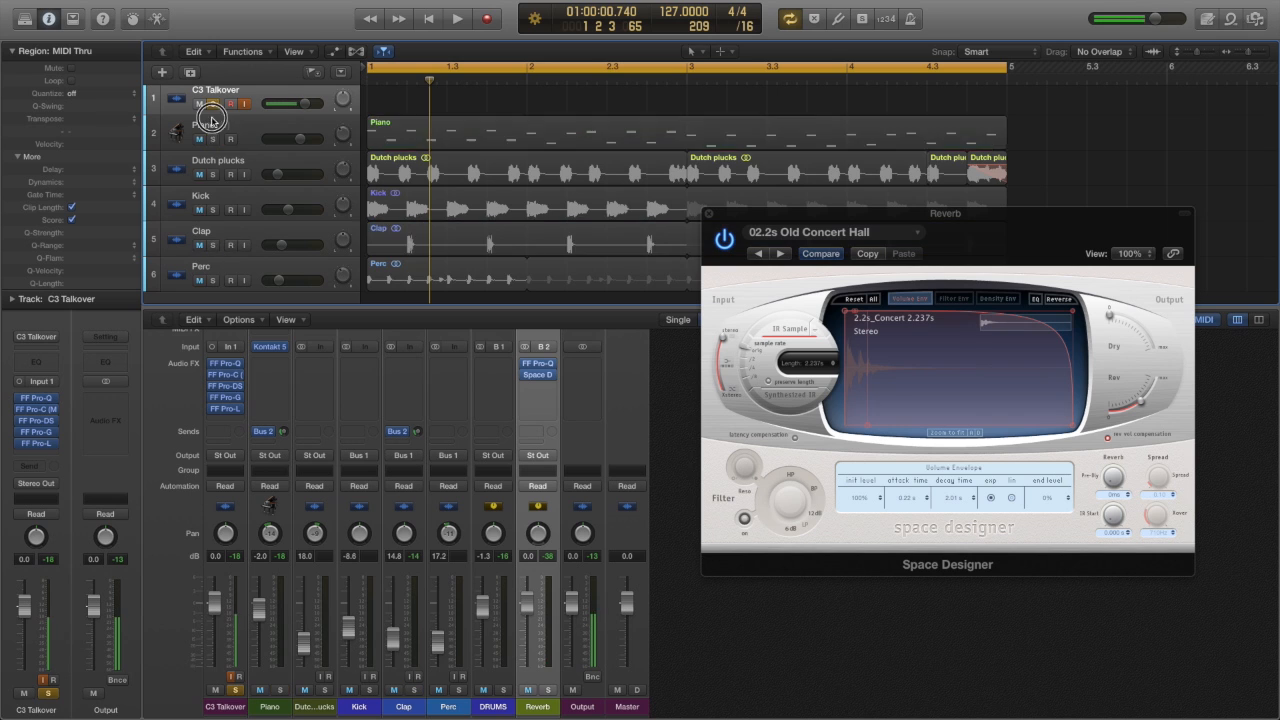
click(212, 104)
key(space)
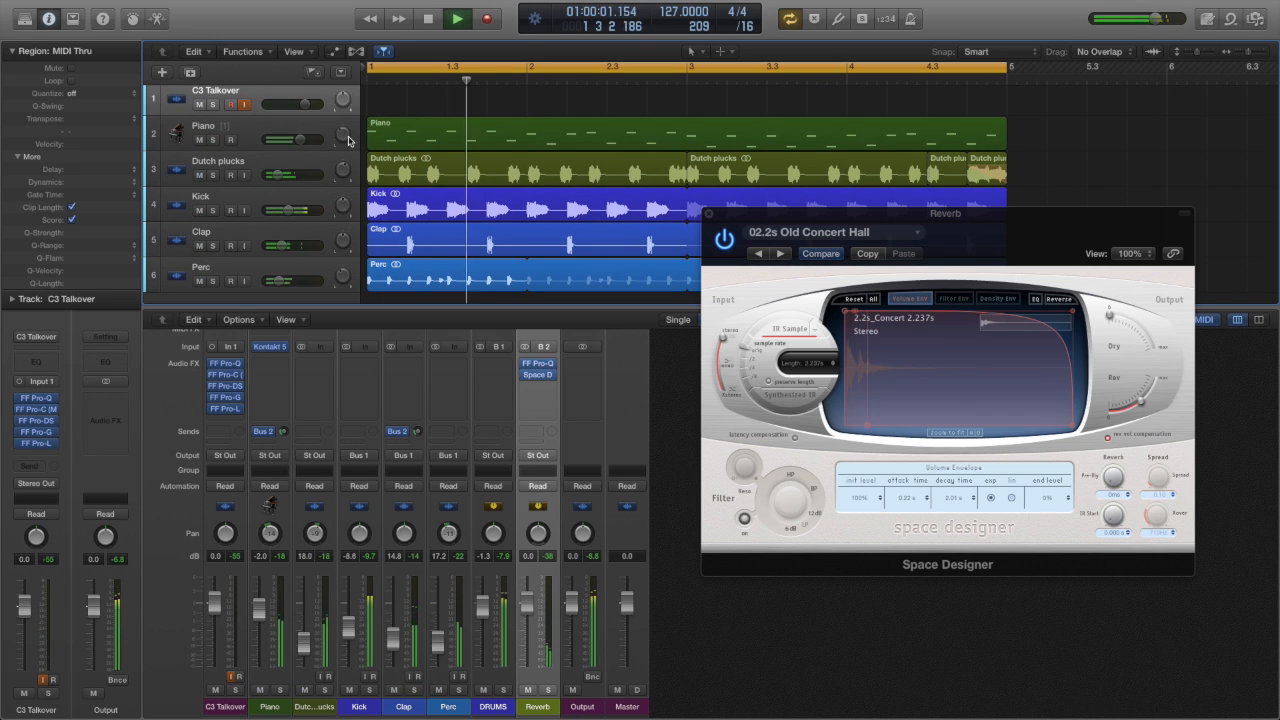
key(space)
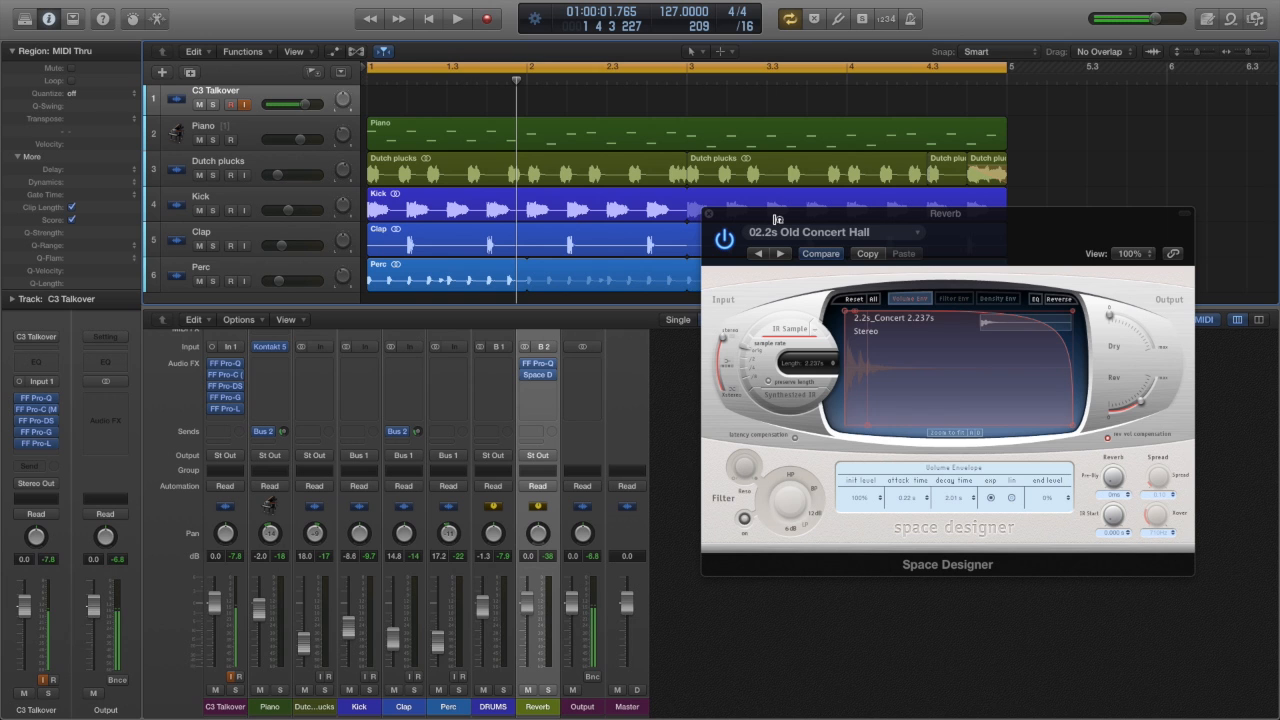
Step: Close the Space Designer window
drag(838, 214, 851, 346)
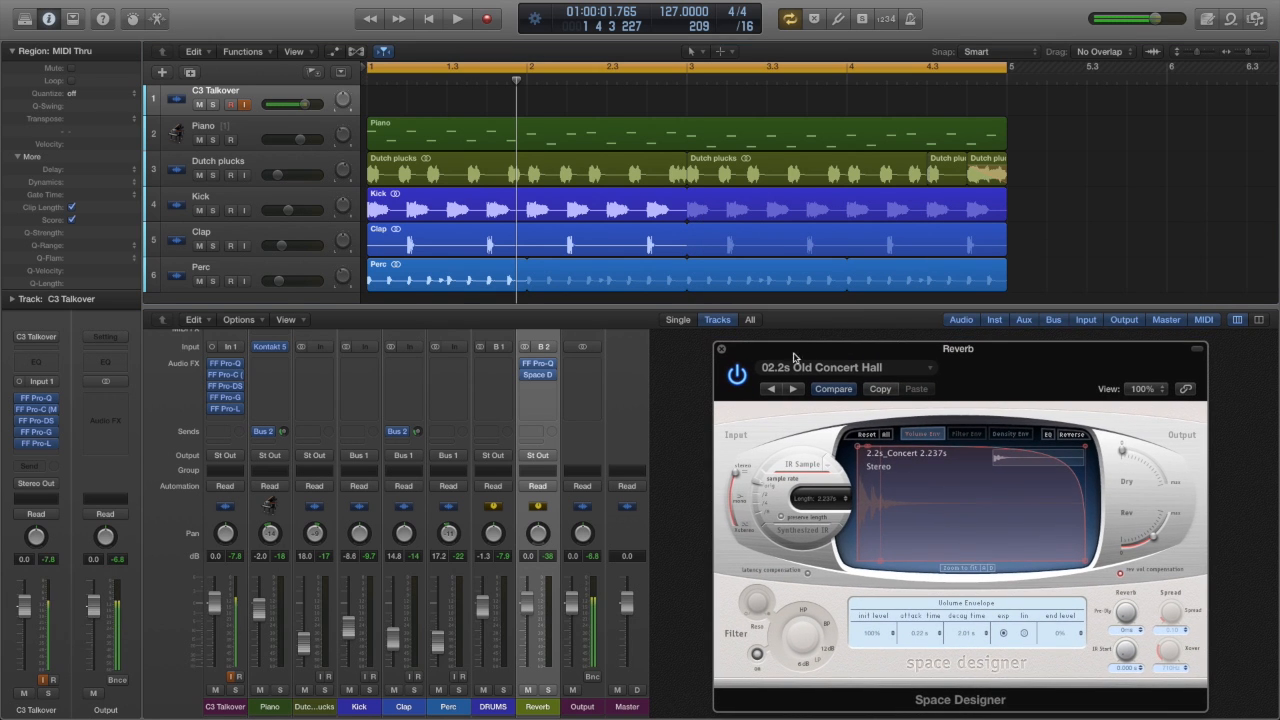
click(722, 341)
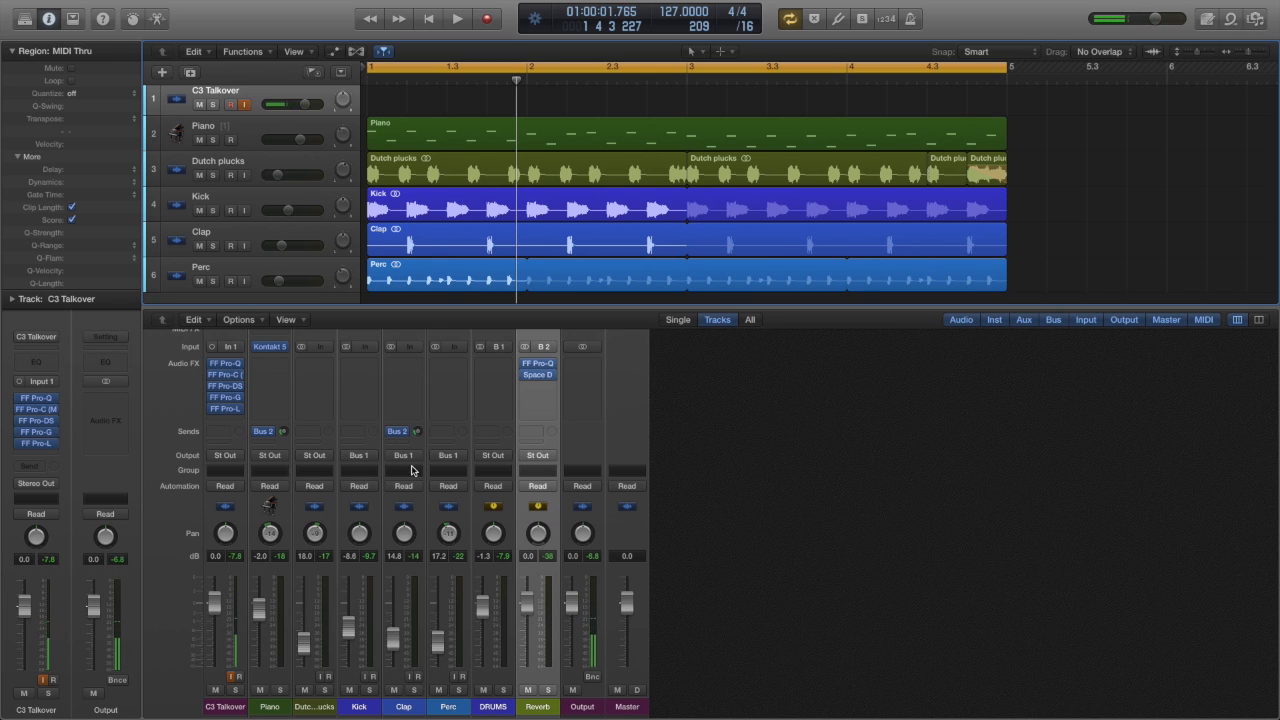
click(361, 436)
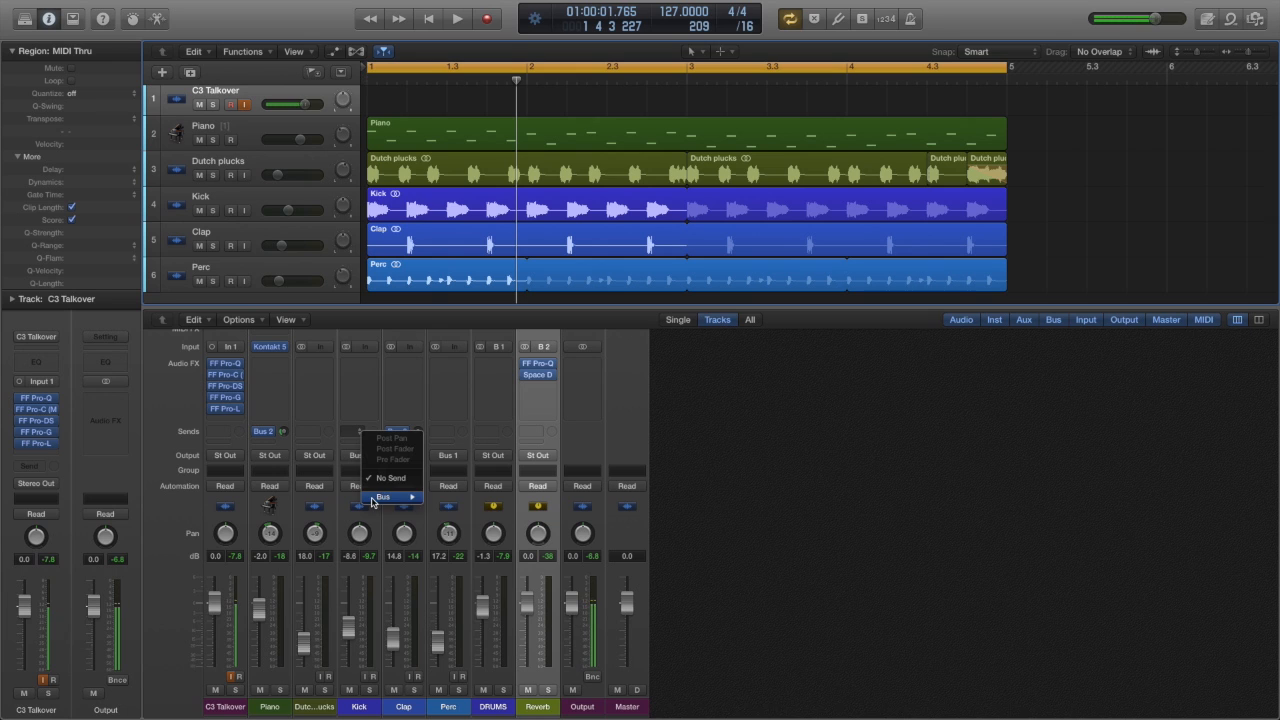
mouse_move(378, 497)
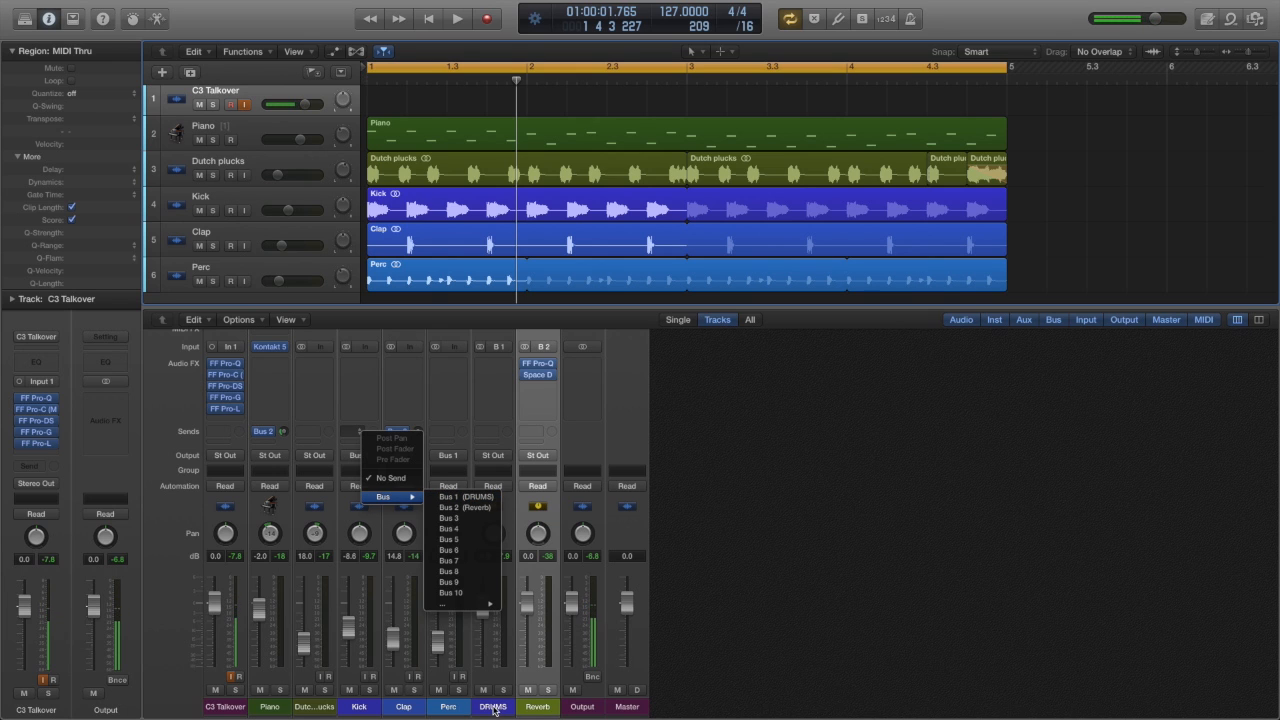
click(440, 398)
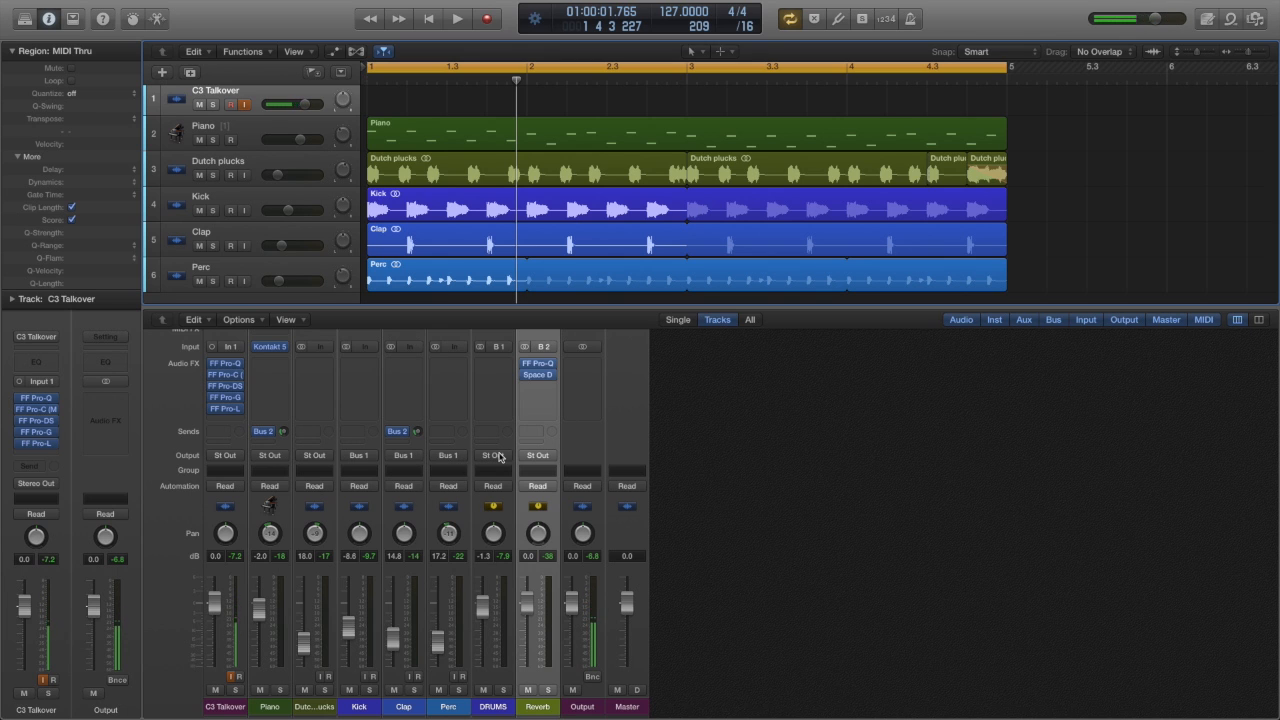
Step: Mute the DRUMS bus during playback to hear the mix without it, then stop playback and unmute the bus
key(space)
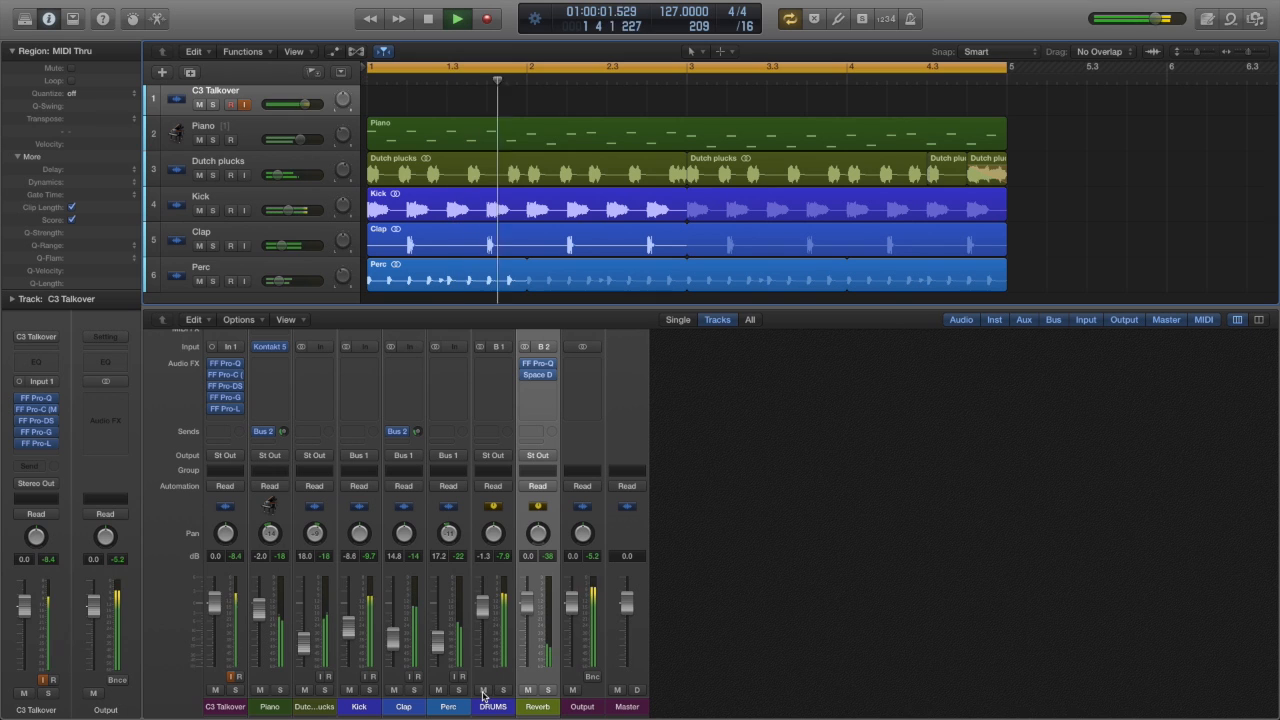
click(484, 690)
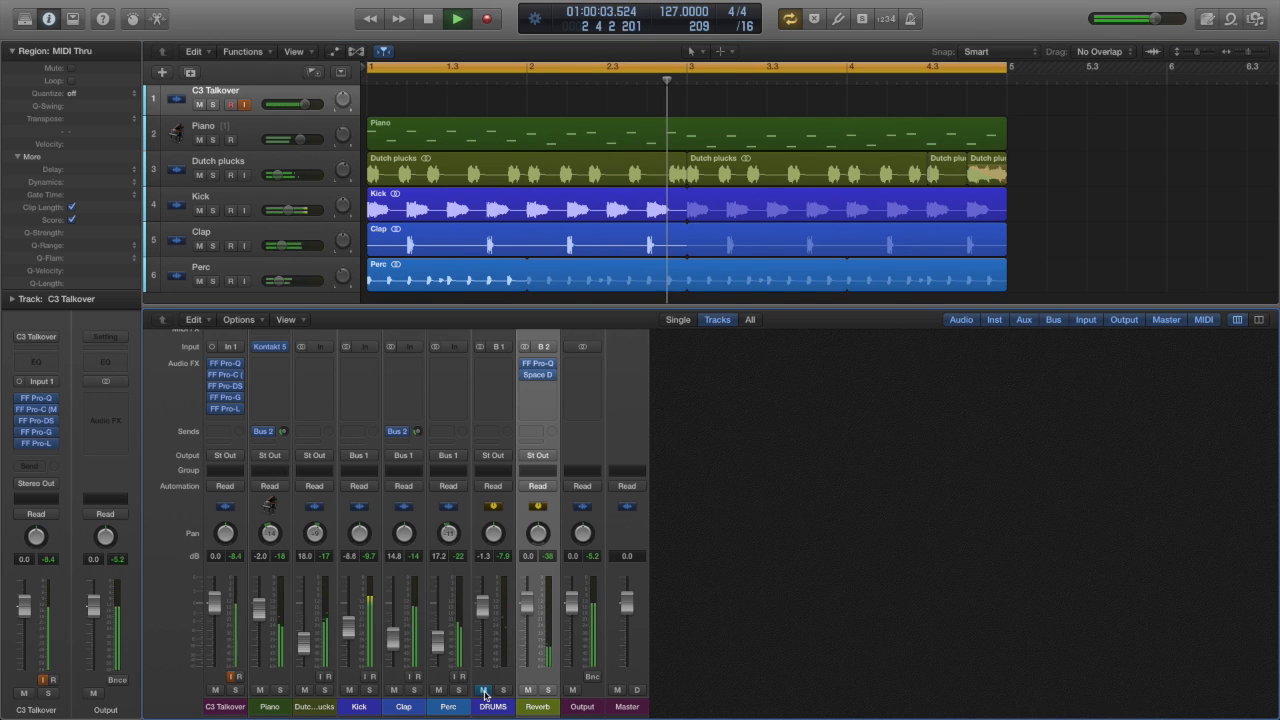
key(space)
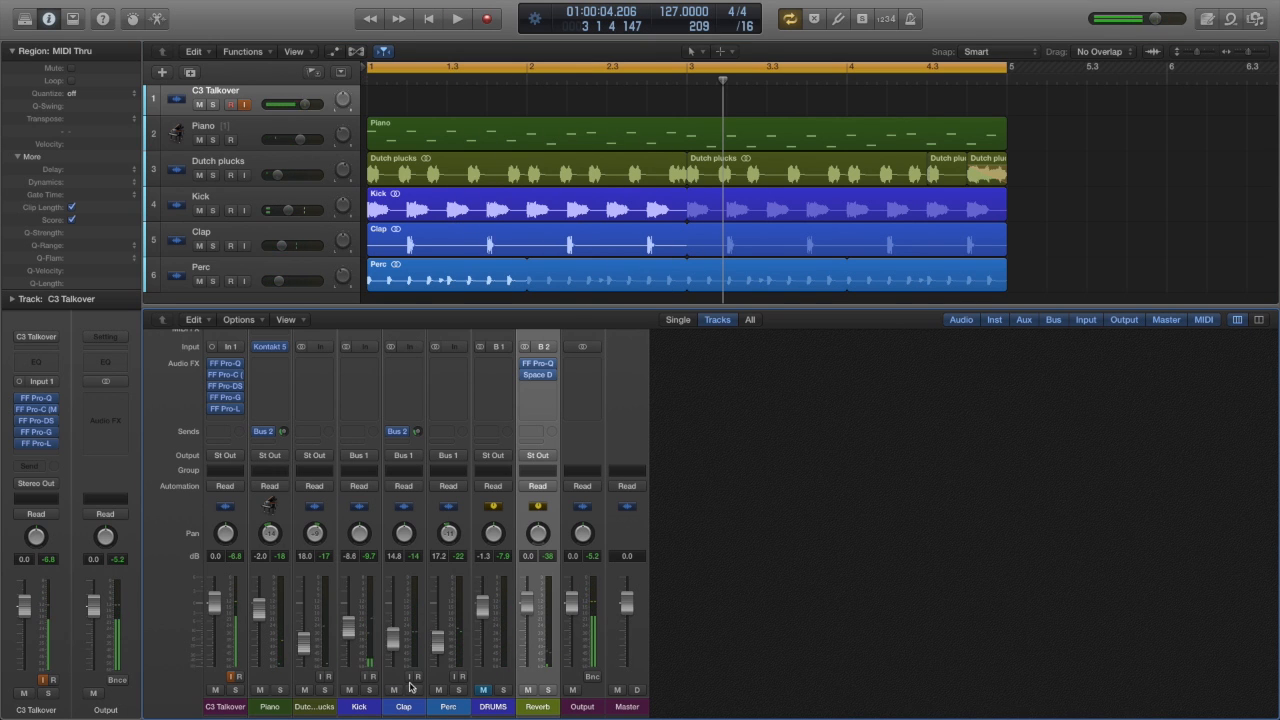
click(486, 692)
Step: Solo the Kick, Clap, Perc and C3 Talkover channels during playback, and stop playback
key(space)
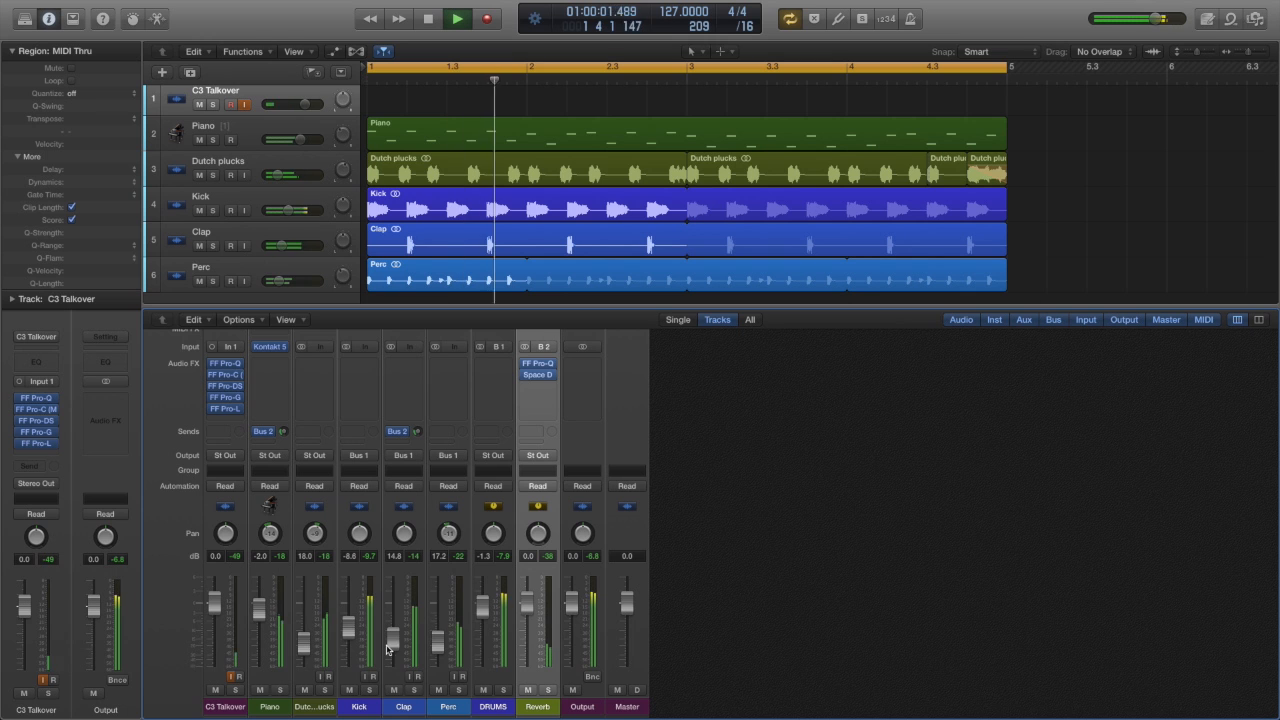
click(369, 690)
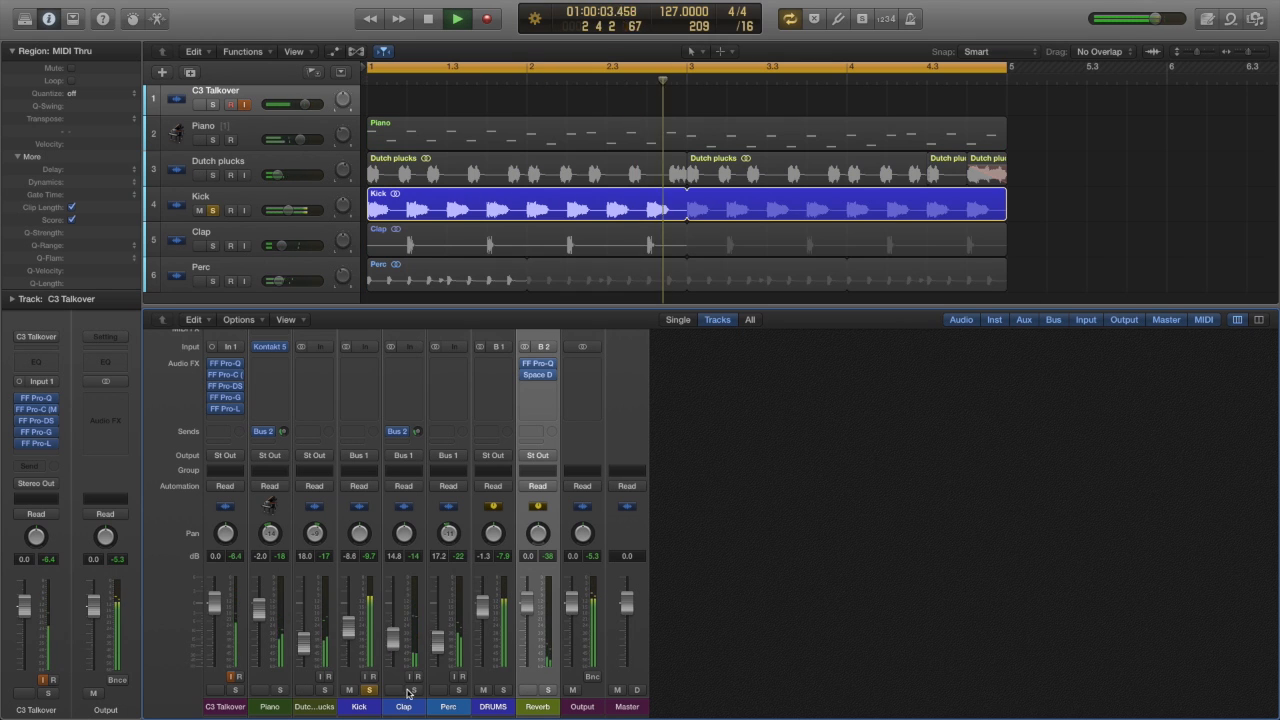
click(411, 690)
click(458, 690)
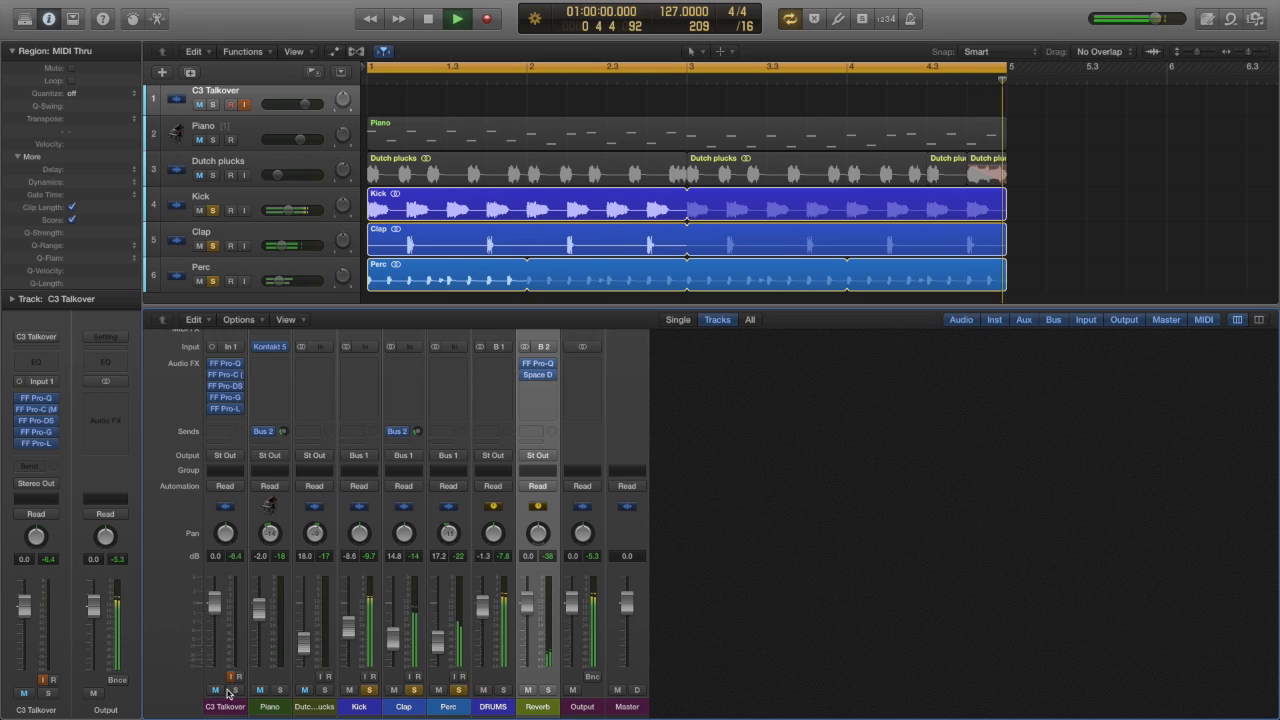
click(234, 690)
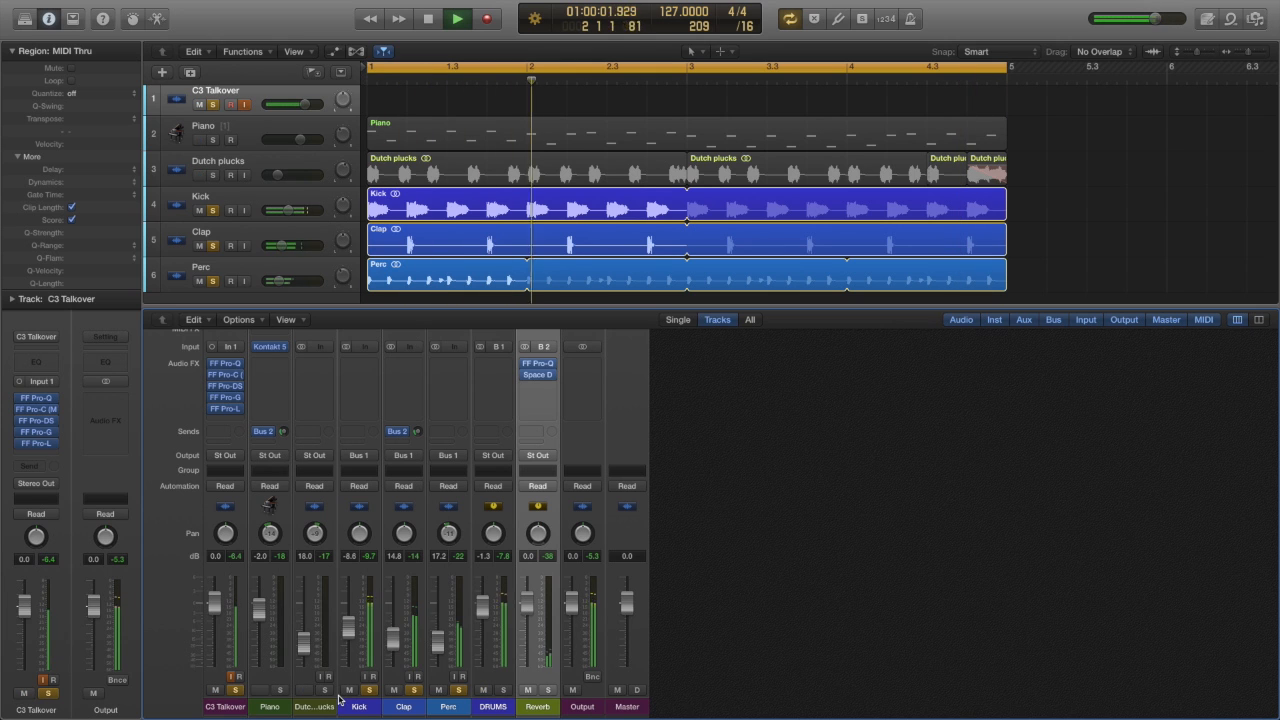
key(space)
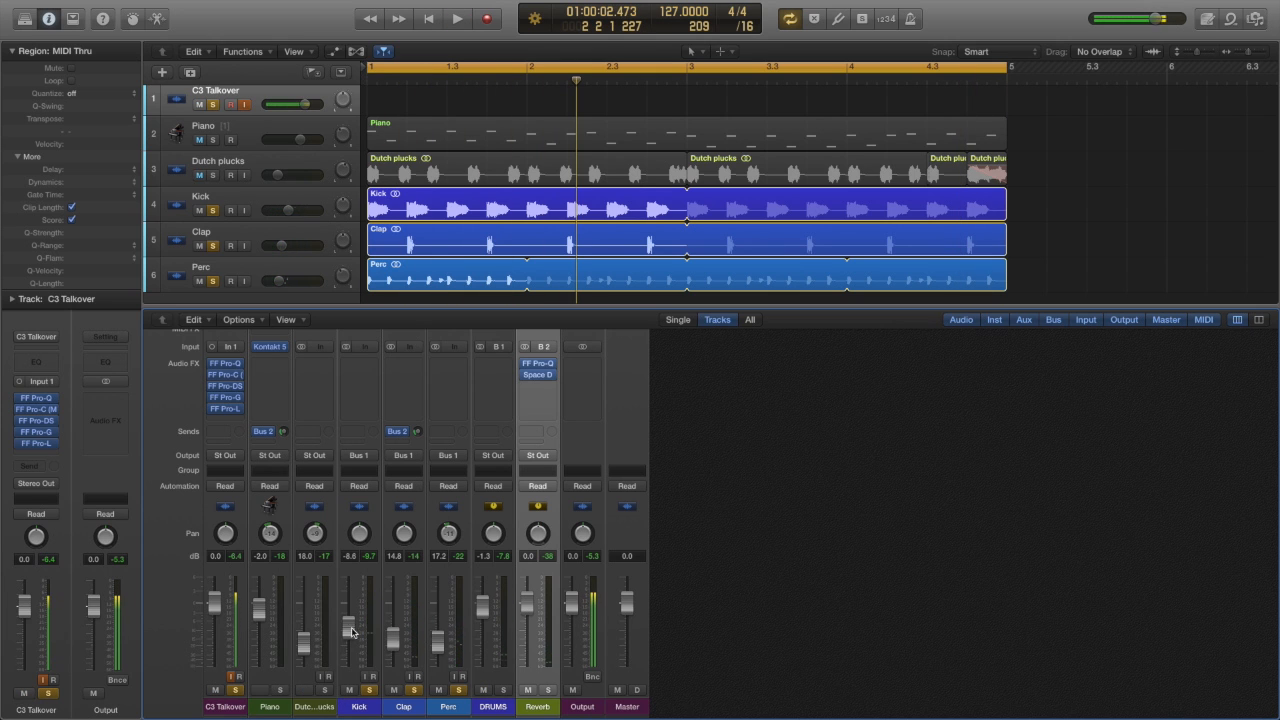
Step: Play the soloed drums and lower the Clap channel's fader to -15.2 dB, then stop playback
key(space)
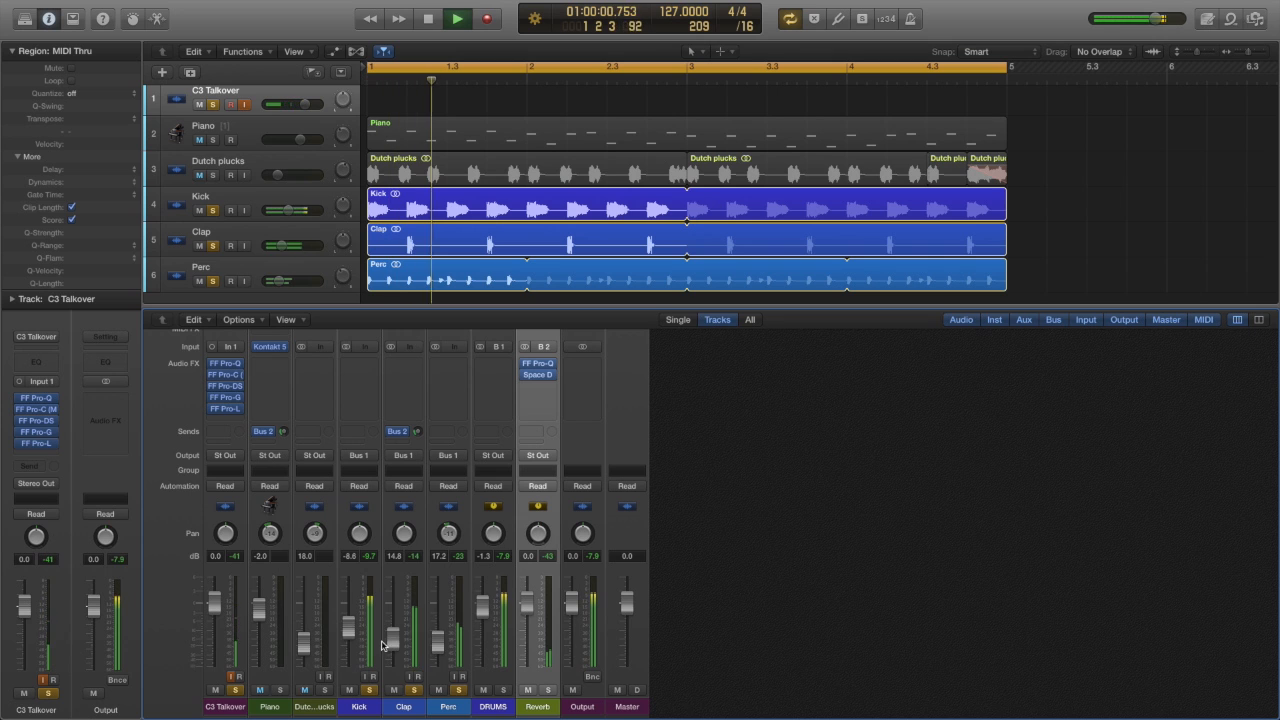
key(space)
key(space)
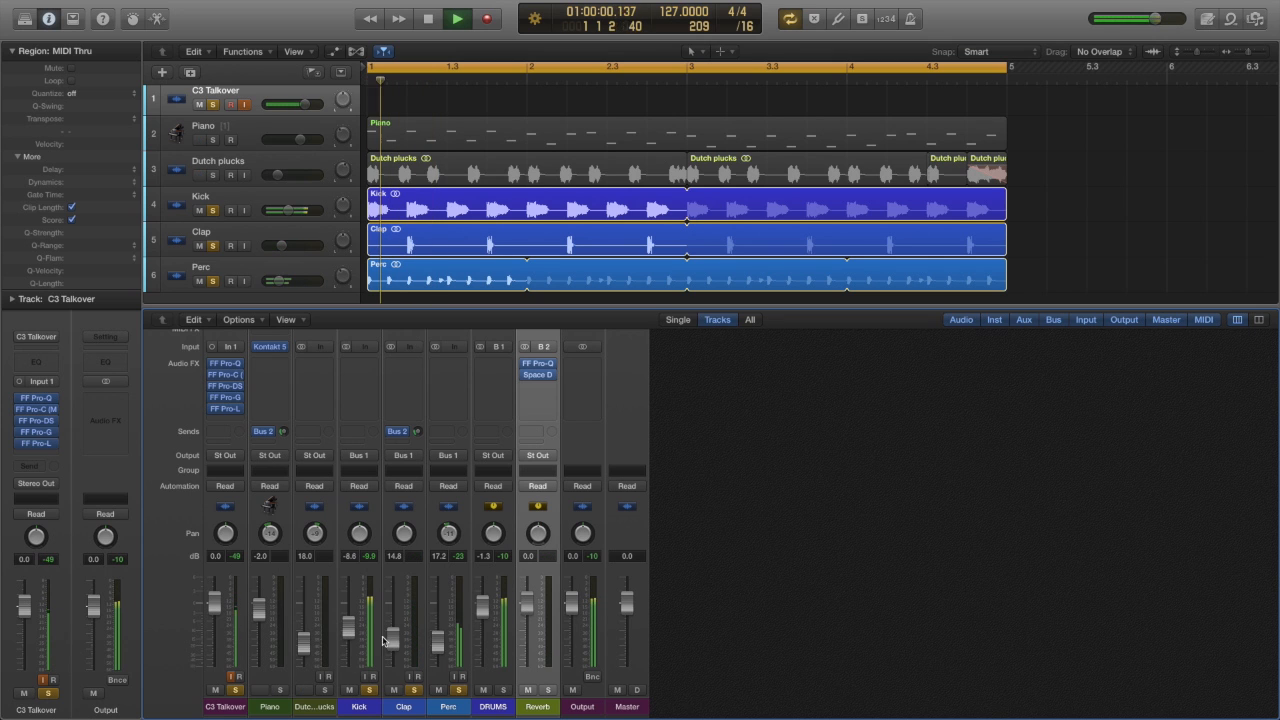
mouse_move(383, 640)
mouse_down()
mouse_move(390, 660)
mouse_move(390, 637)
mouse_up()
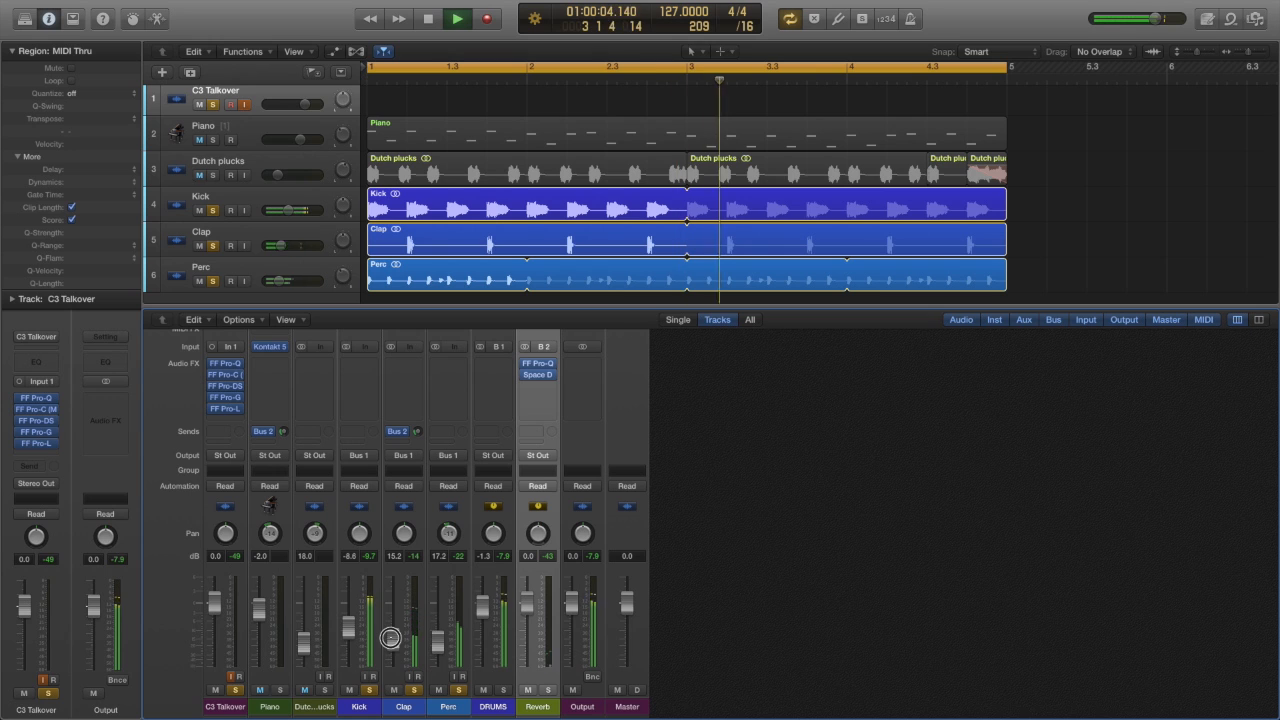
key(space)
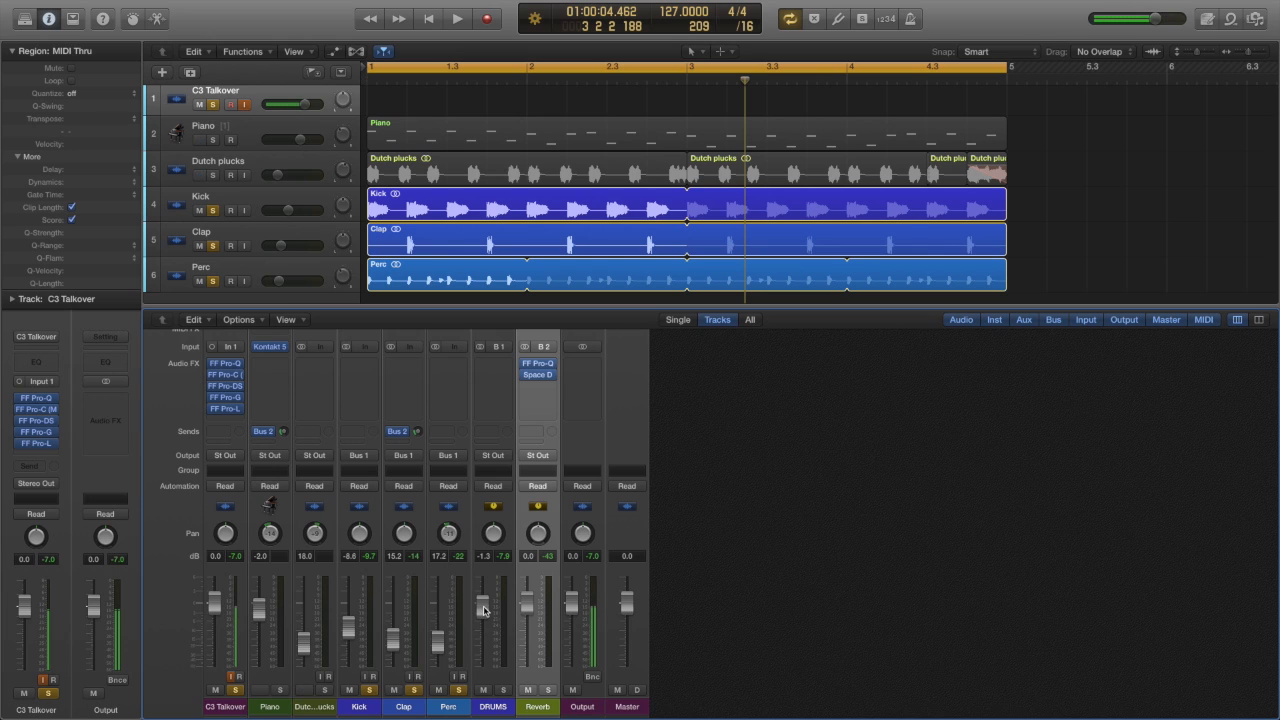
Step: Raise the DRUMS bus fader to 0.0 dB and listen to the soloed drums at that level
drag(483, 609, 485, 603)
alt+click(487, 603)
key(space)
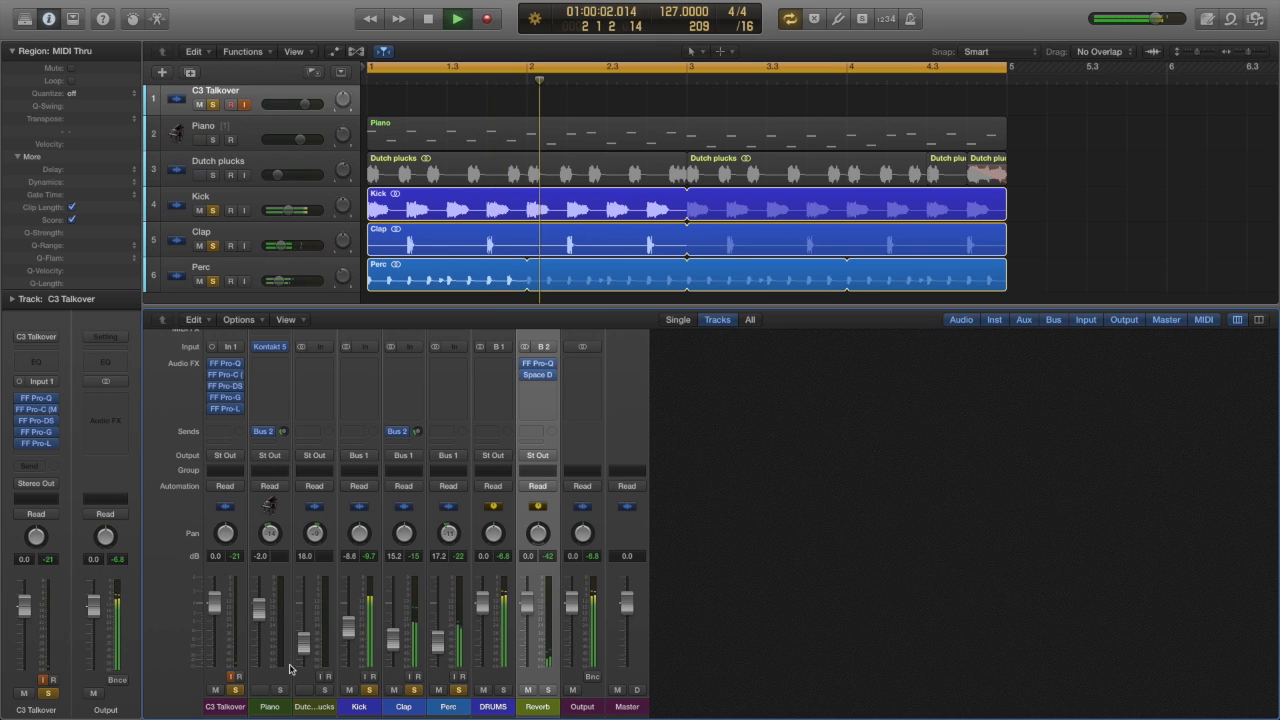
key(space)
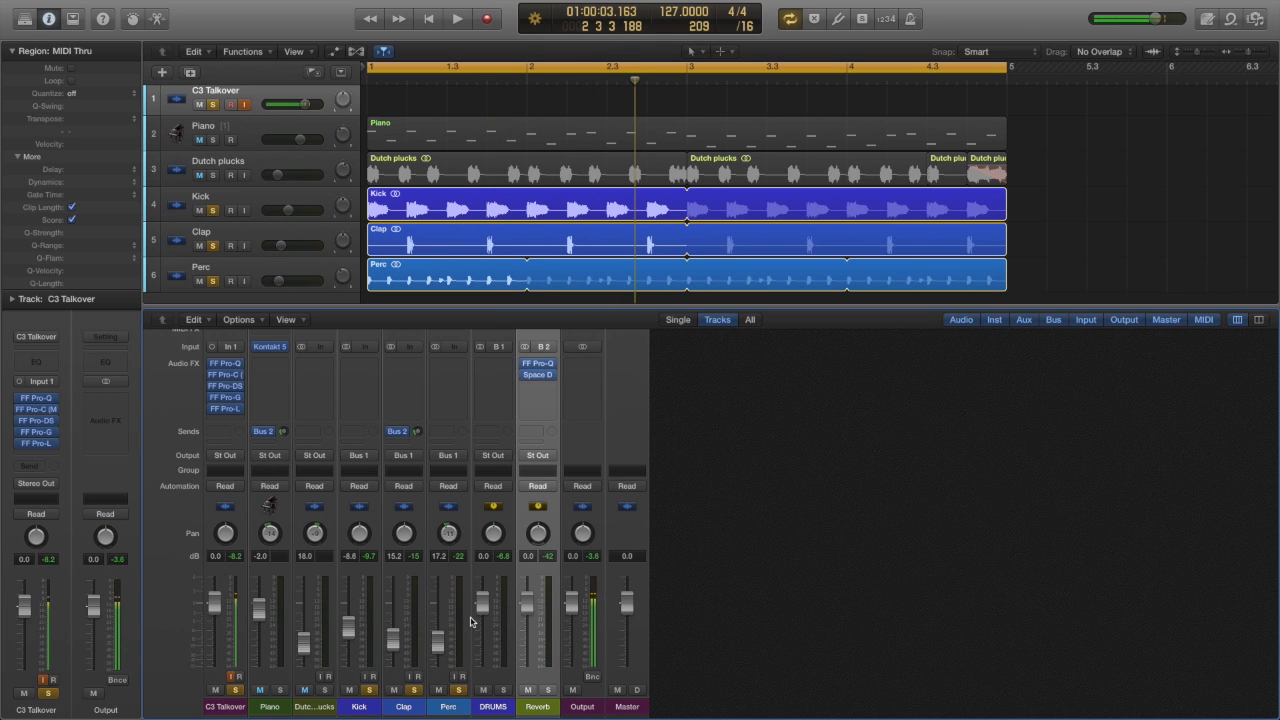
Step: Lower the Kick fader to -9.4 dB, Clap to -16.0 dB and Perc to -17.8 dB, and set the DRUMS bus to -3.3 dB during playback
drag(347, 632, 437, 641)
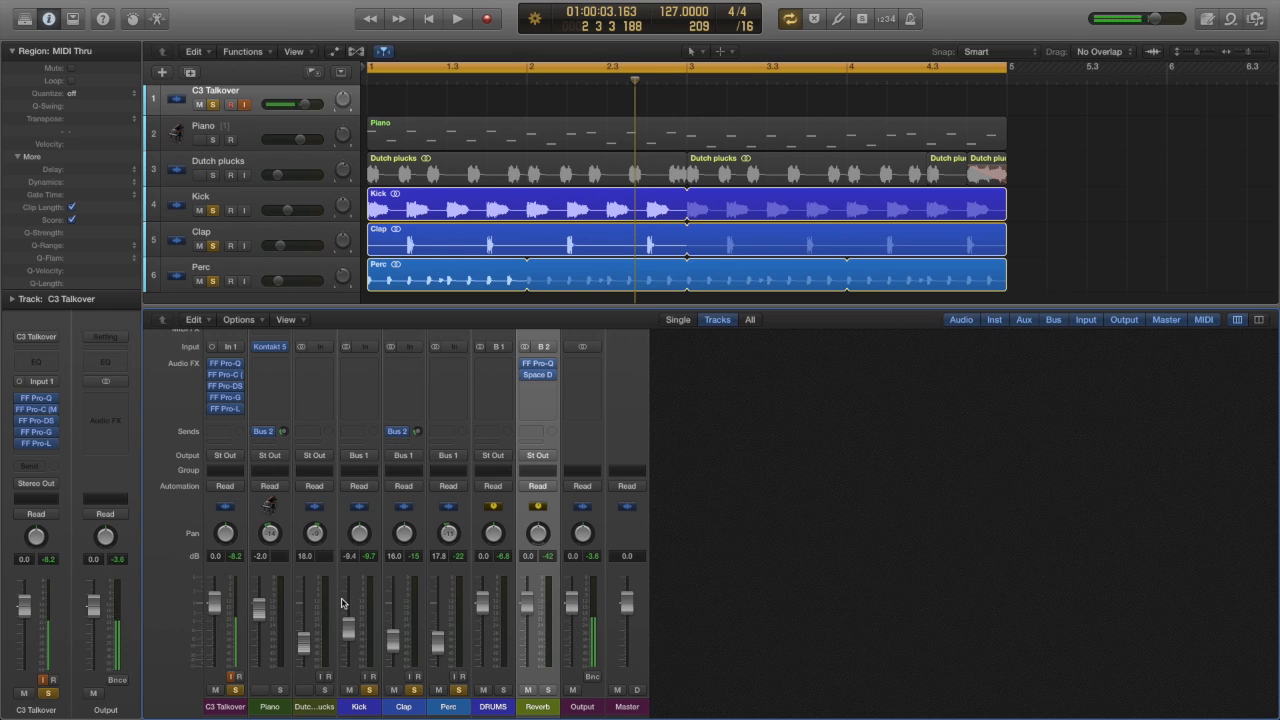
key(space)
drag(488, 605, 476, 628)
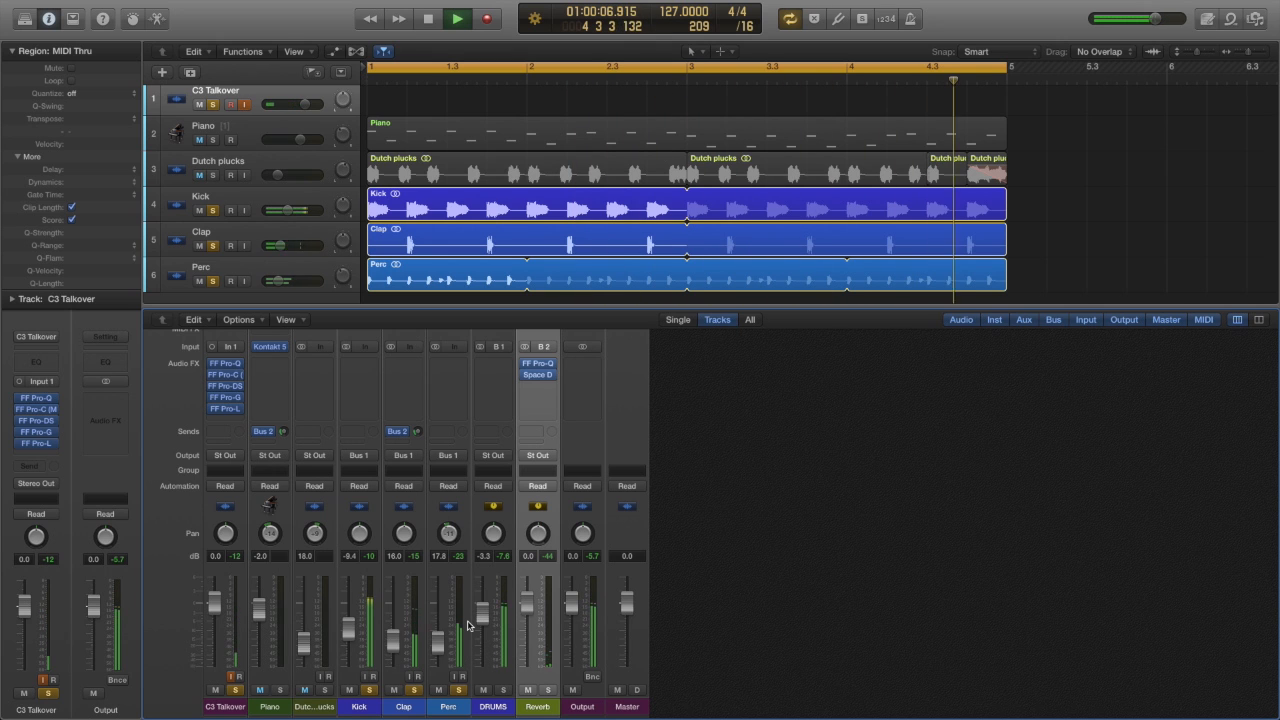
key(space)
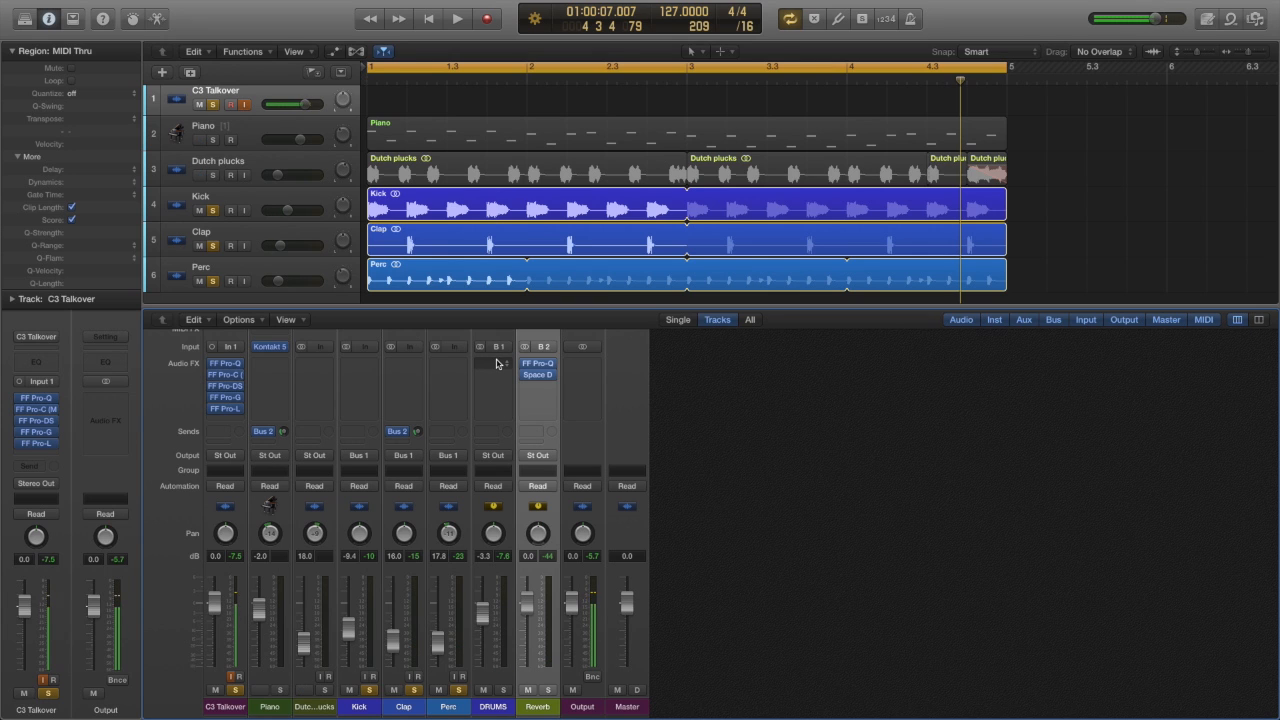
Step: Insert the FabFilter FF Pro-C compressor on the DRUMS bus and audition the soloed drums with its default setting
click(497, 364)
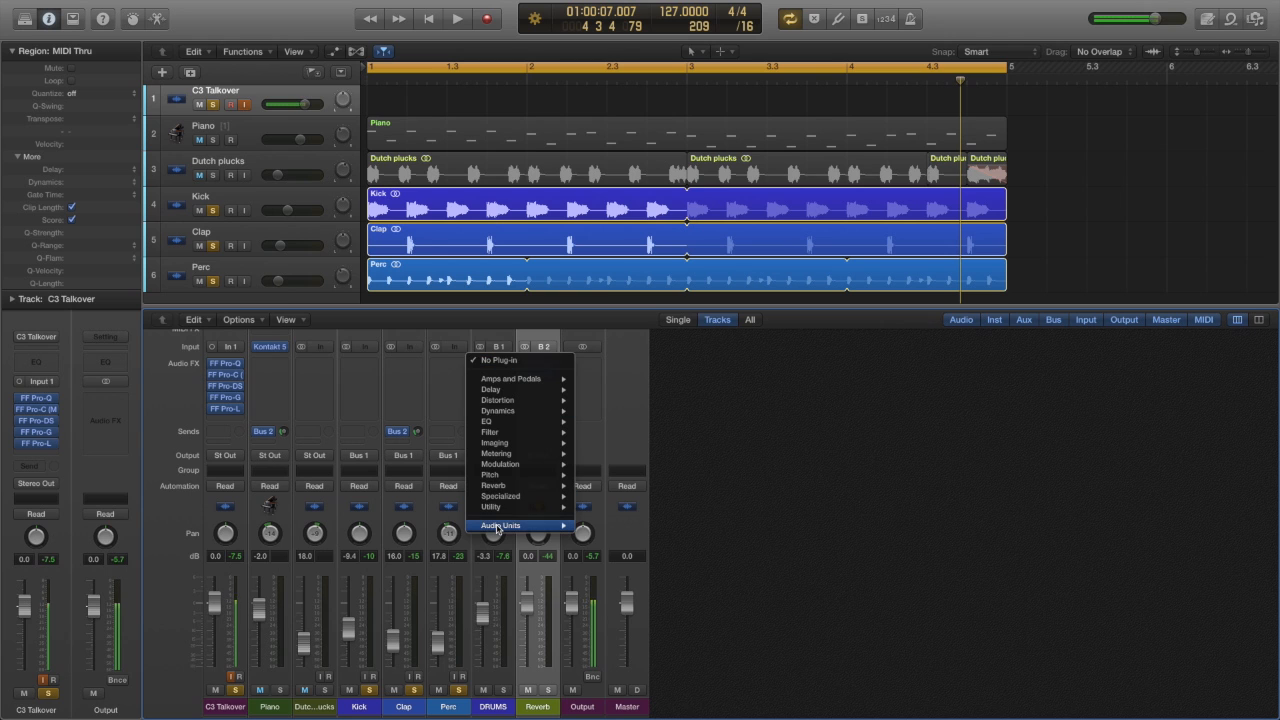
mouse_move(498, 526)
mouse_move(604, 602)
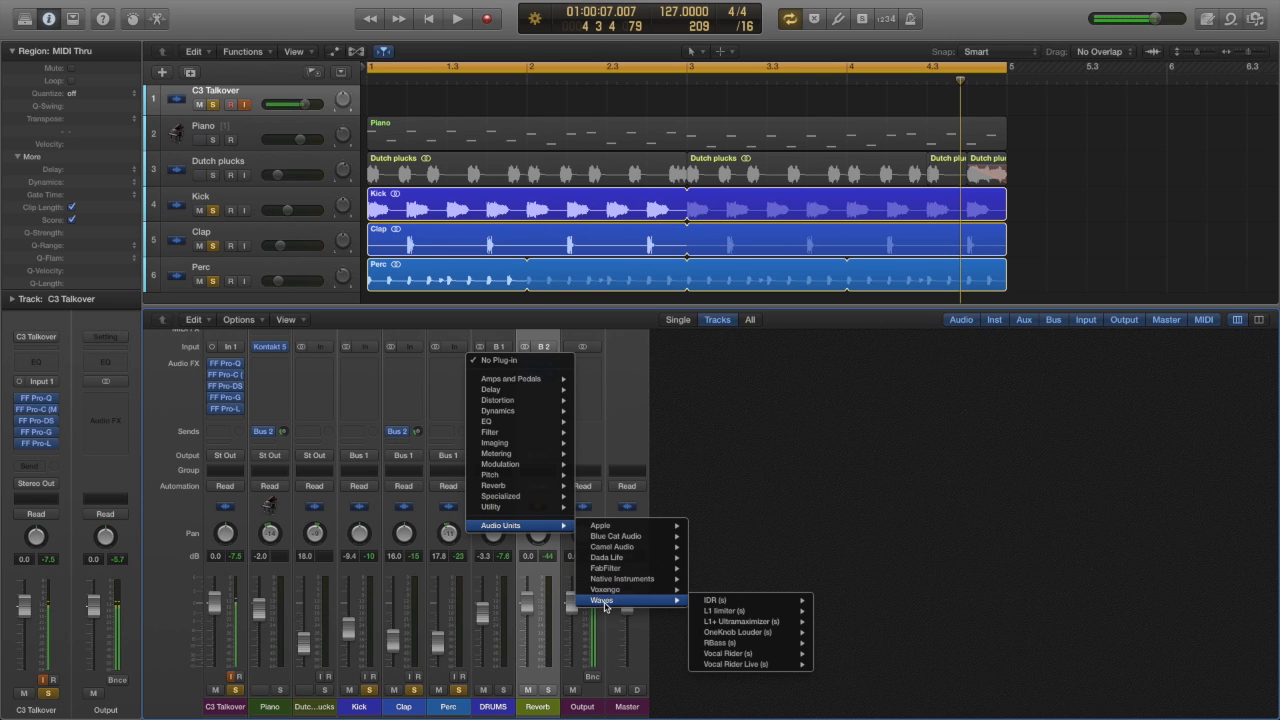
mouse_move(605, 568)
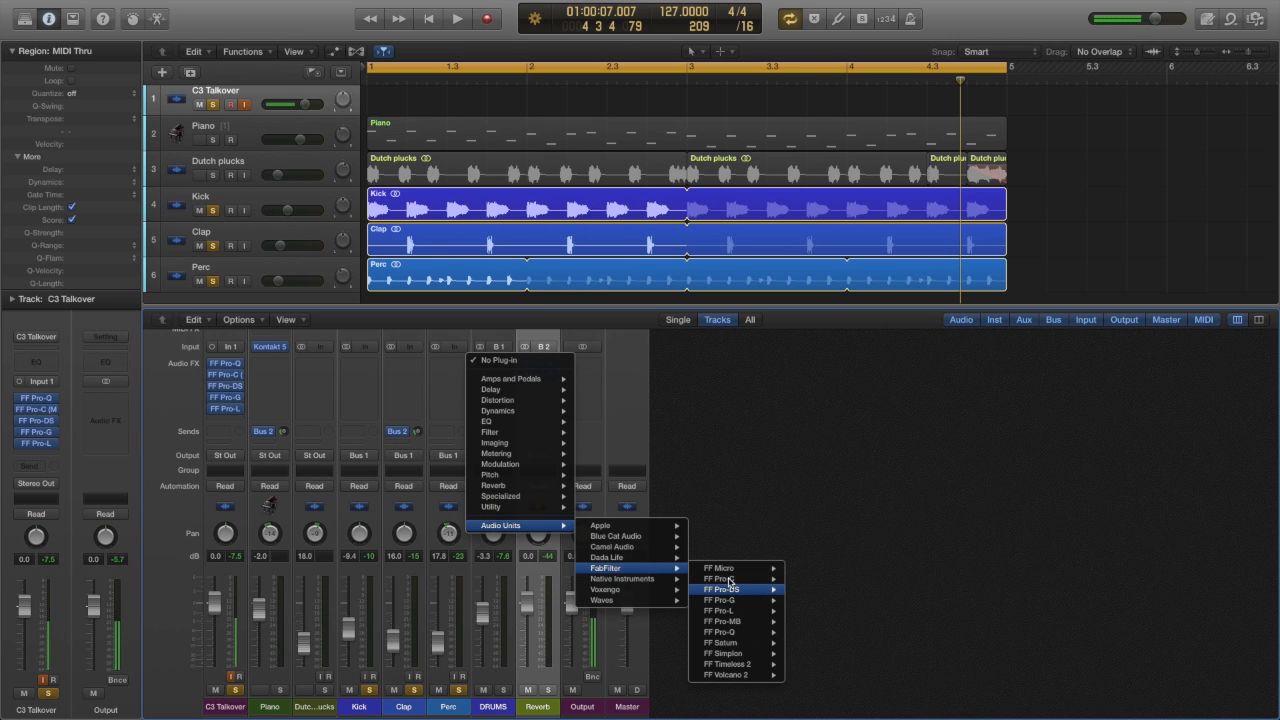
click(731, 580)
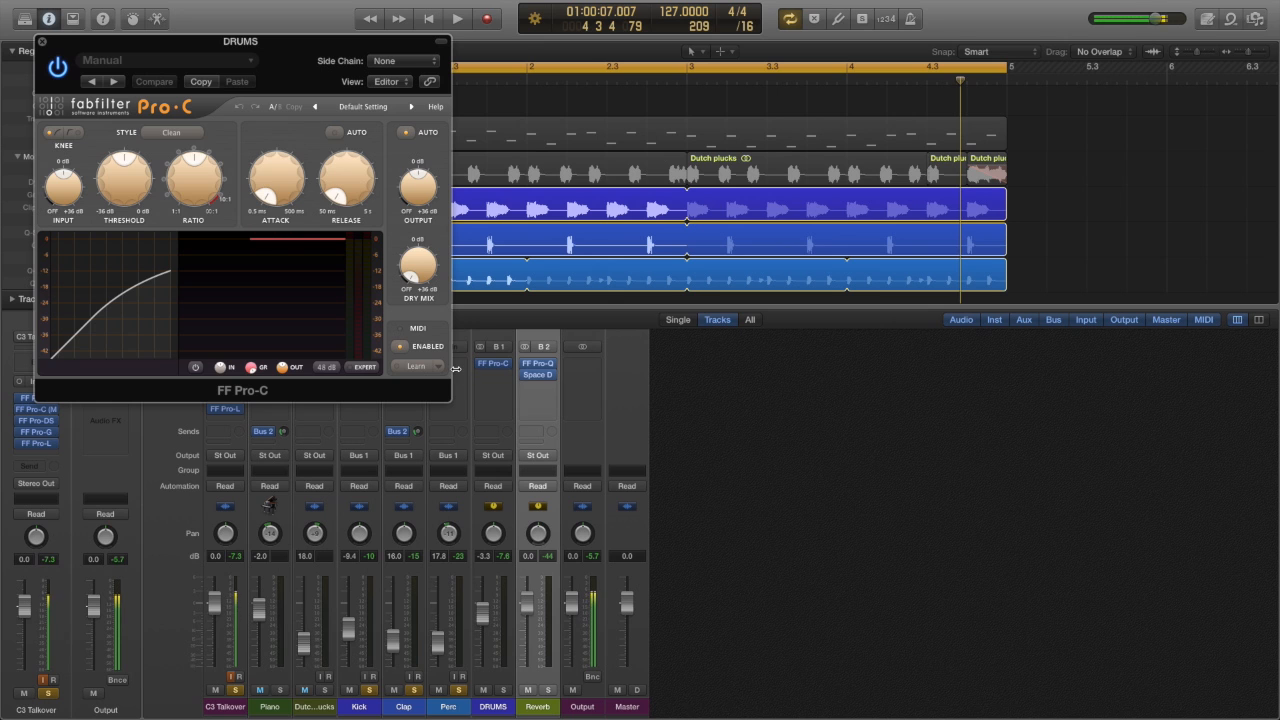
key(space)
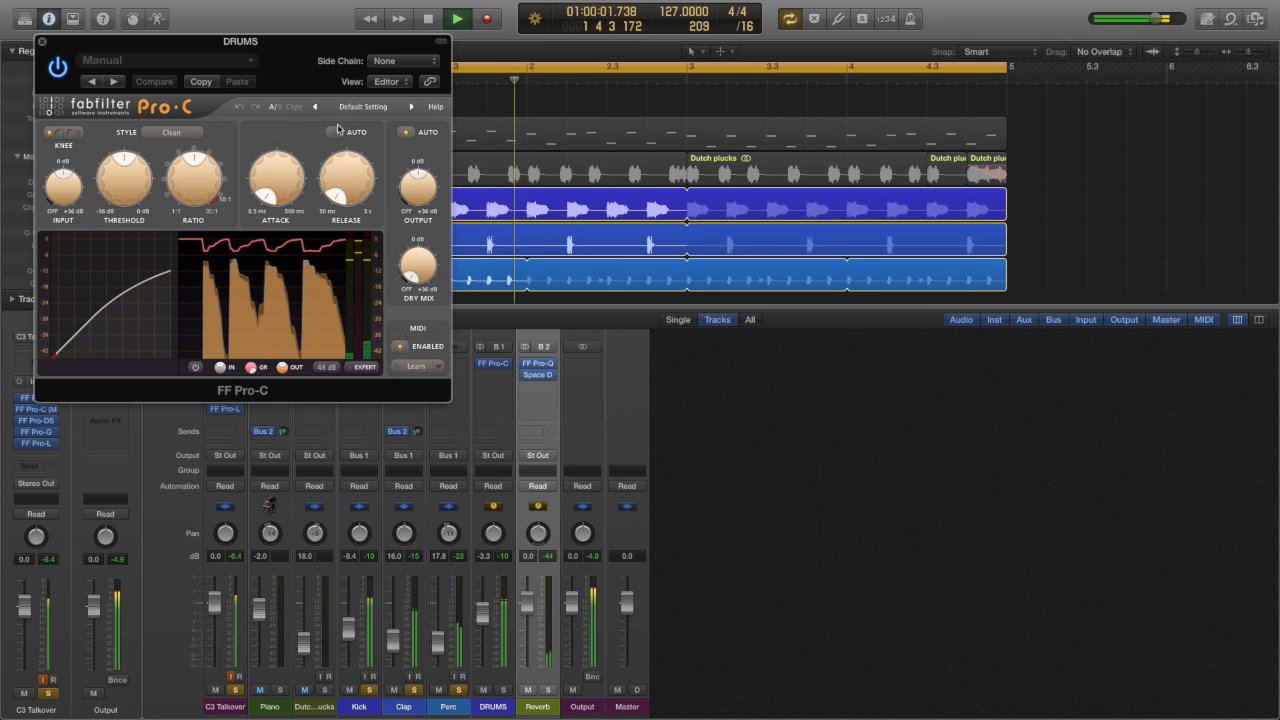
key(space)
Step: Load the Compact drum preset in the DRUMS bus compressor, audition the drums through it, and close the plug-in window
click(369, 107)
mouse_move(380, 122)
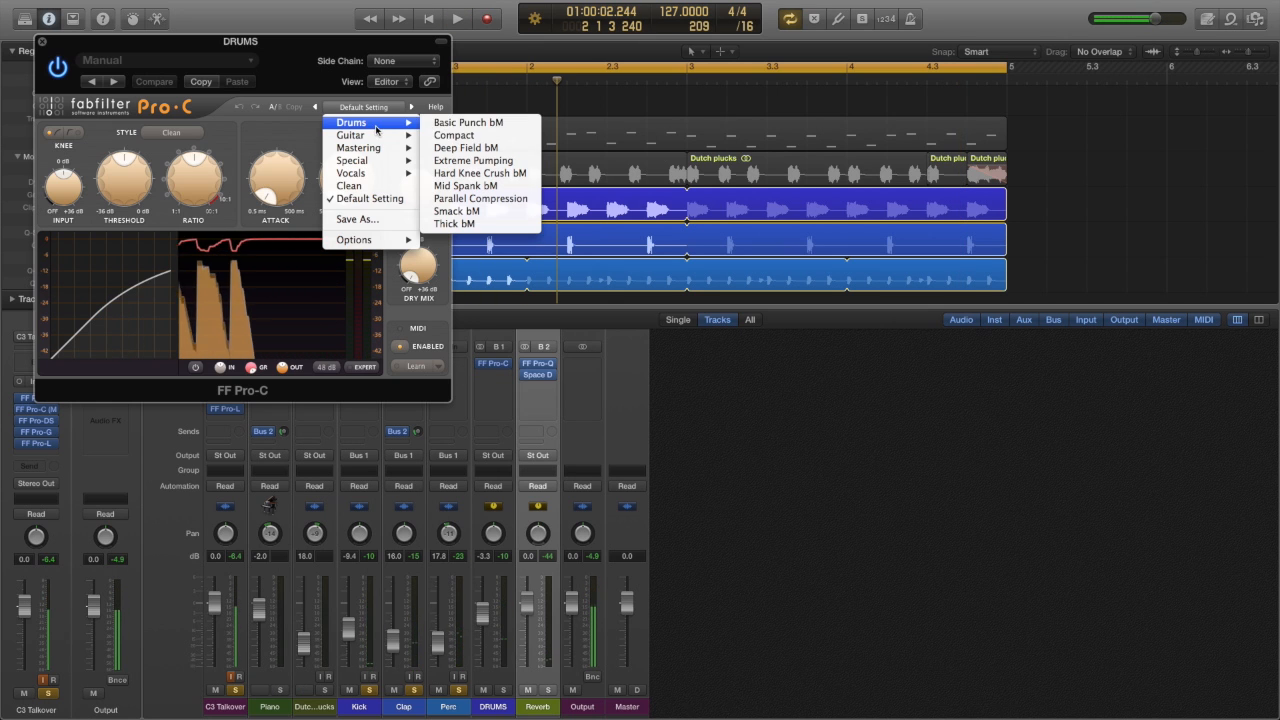
click(455, 135)
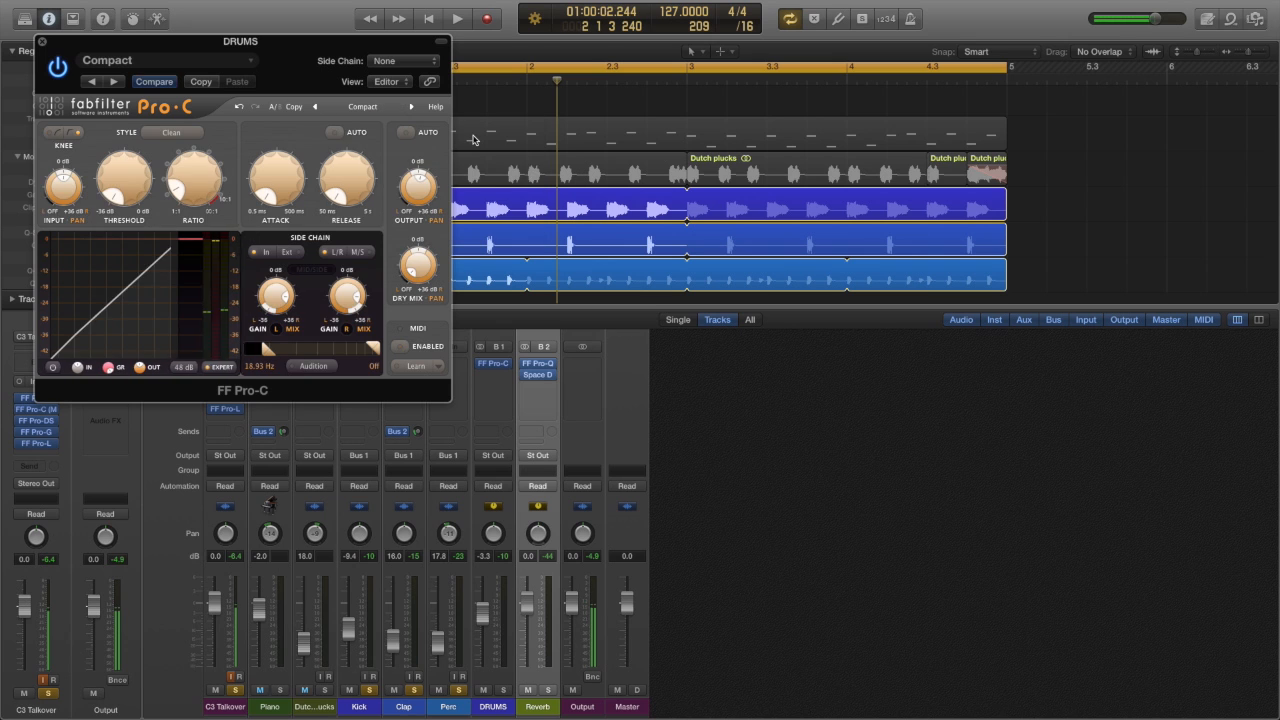
key(space)
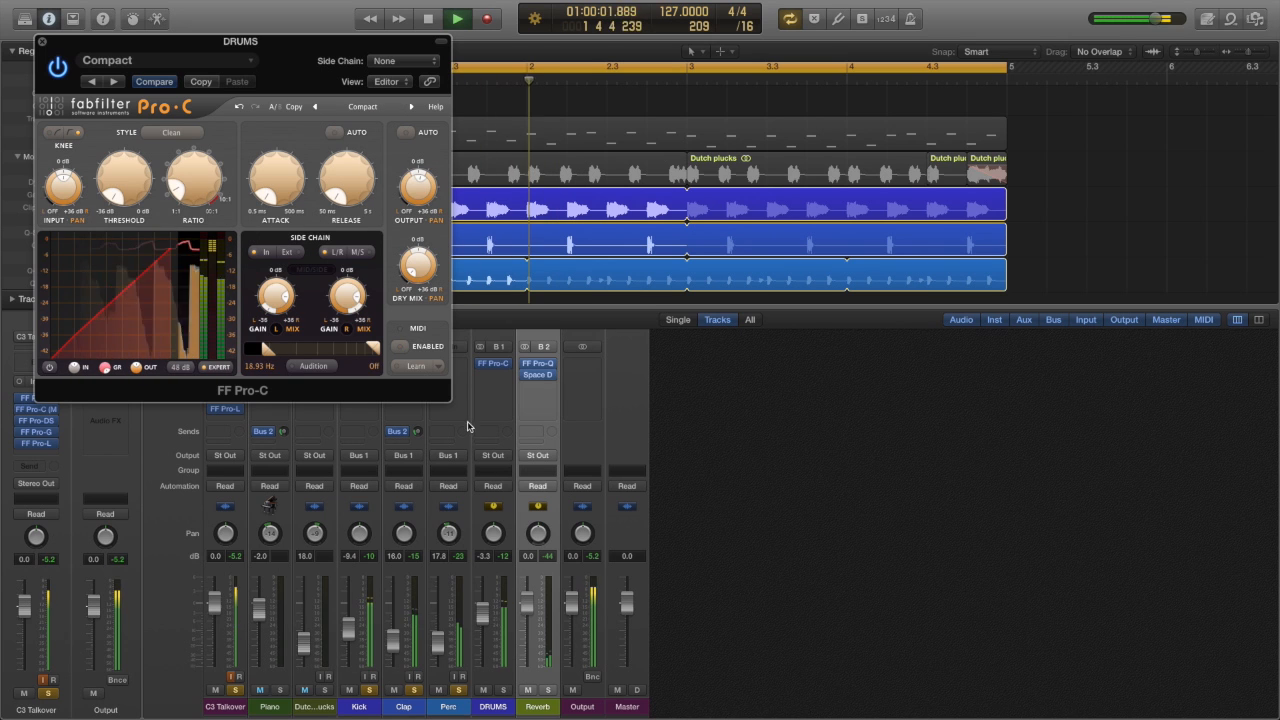
key(space)
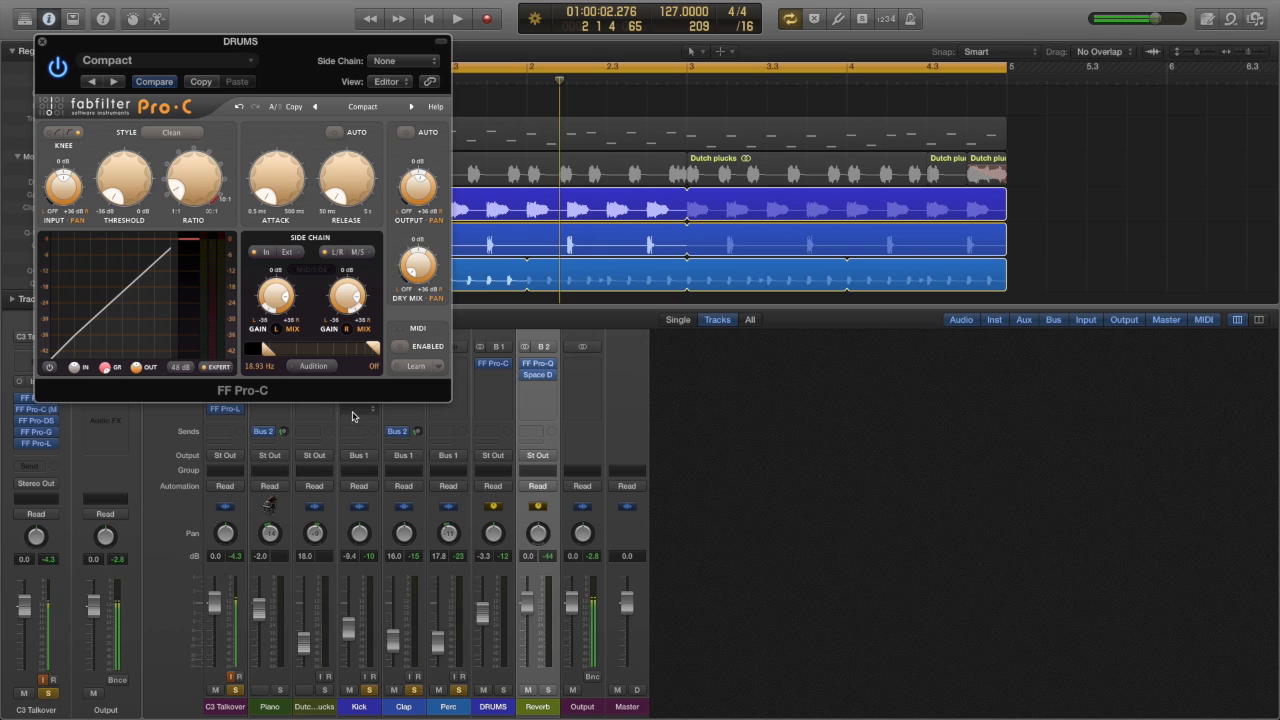
click(40, 40)
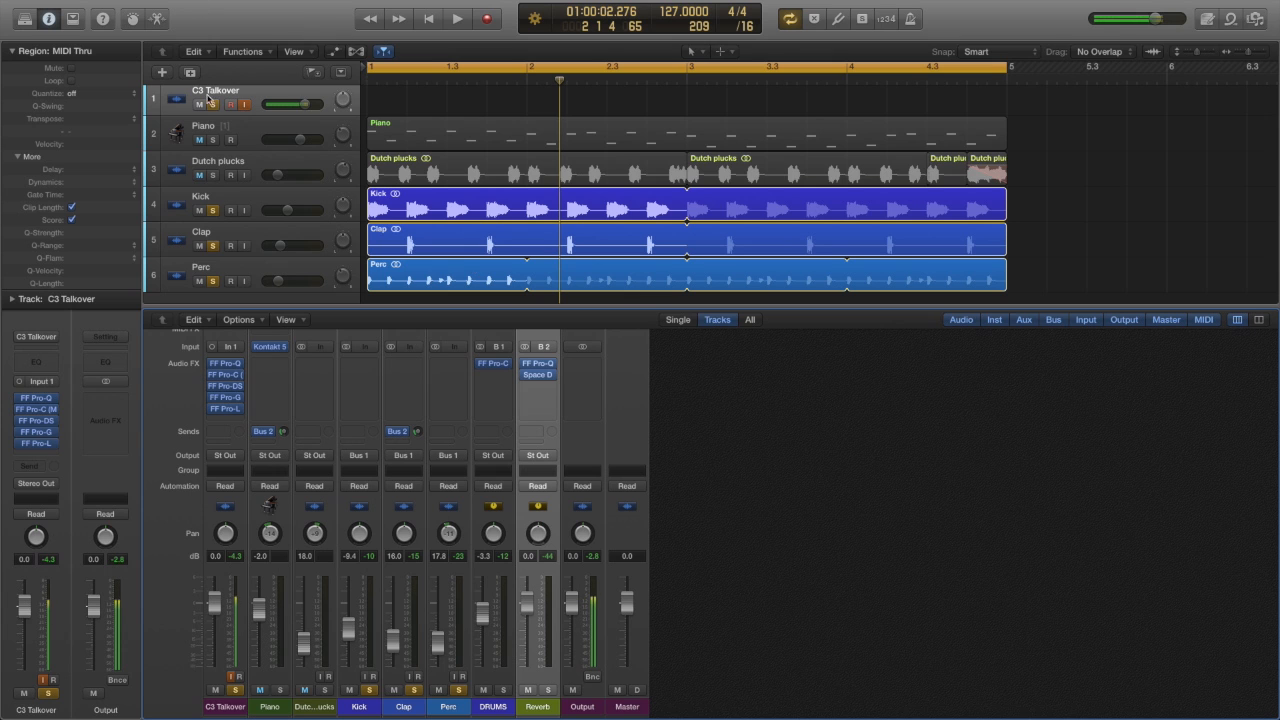
Step: Solo the Piano and Dutch plucks tracks too, play the full mix, and fade it out by lowering the Output fader
drag(213, 140, 213, 175)
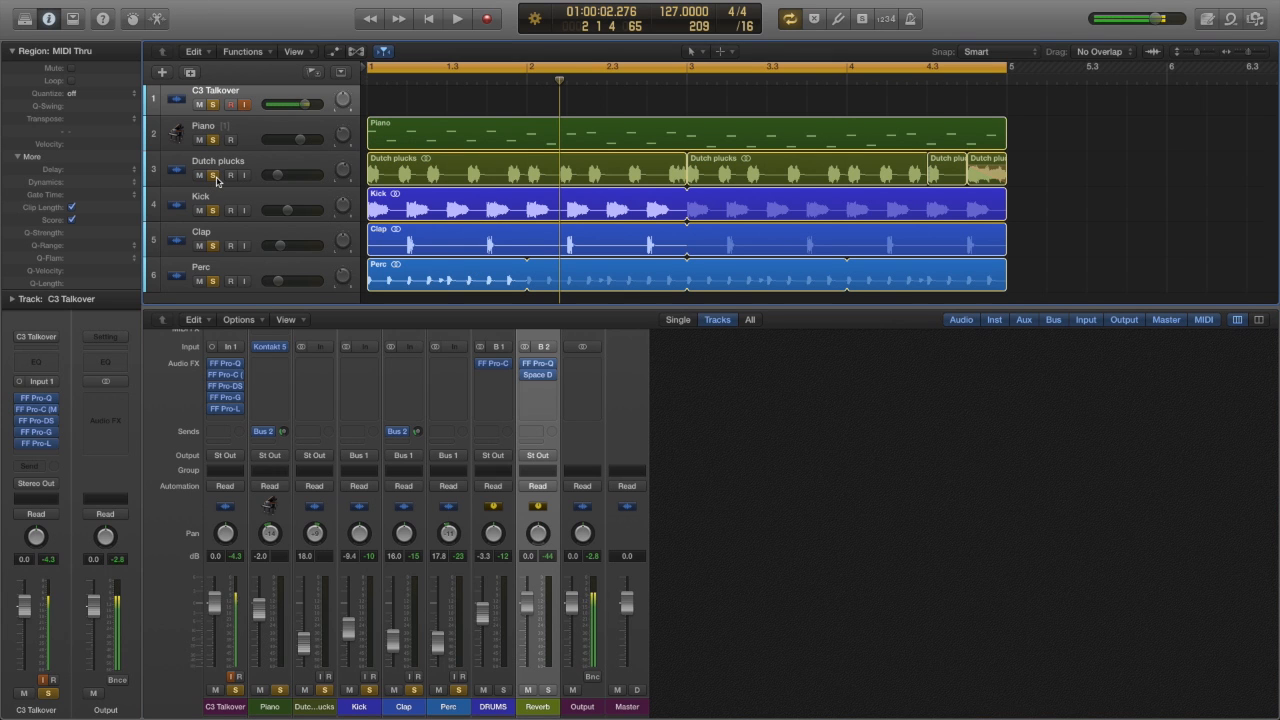
key(space)
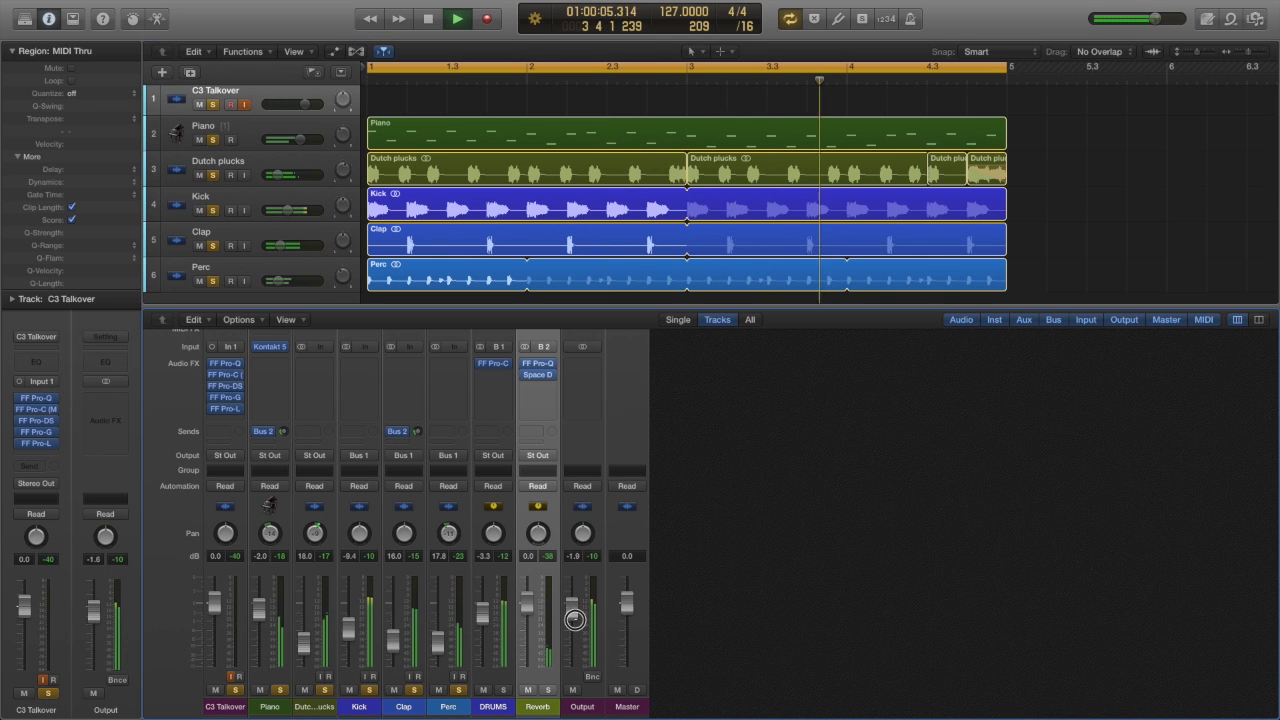
drag(574, 606, 572, 664)
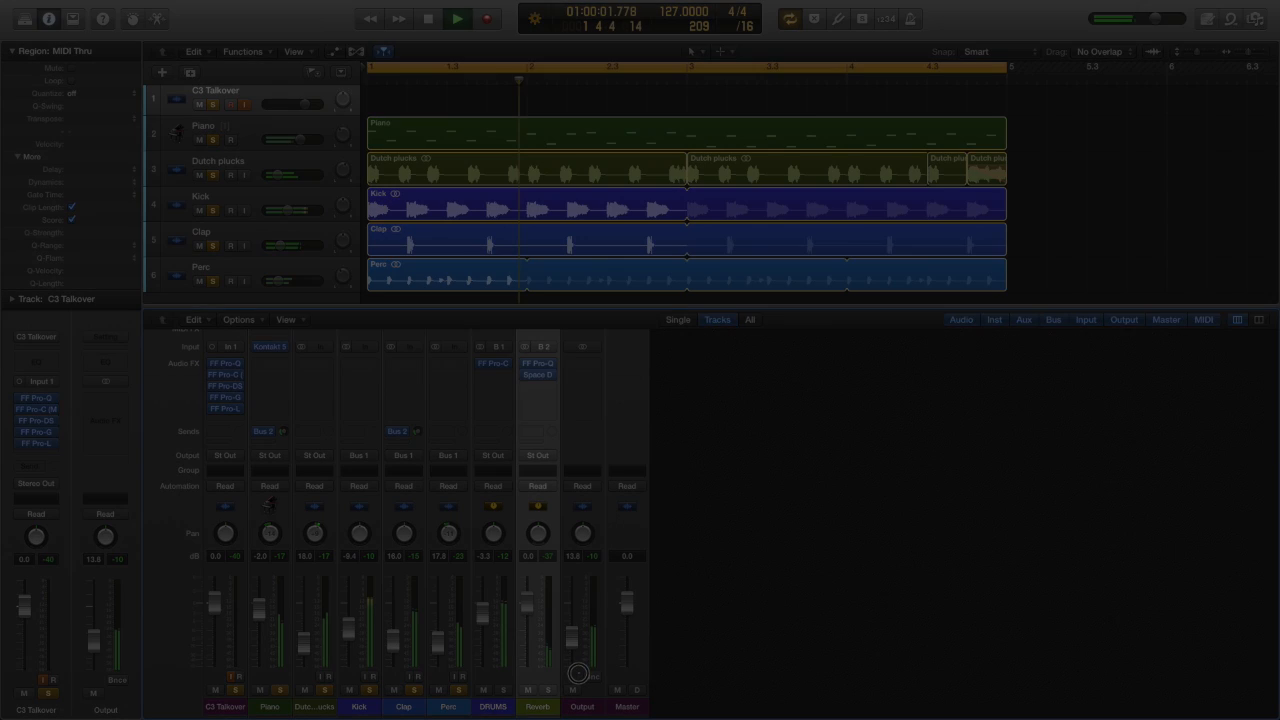